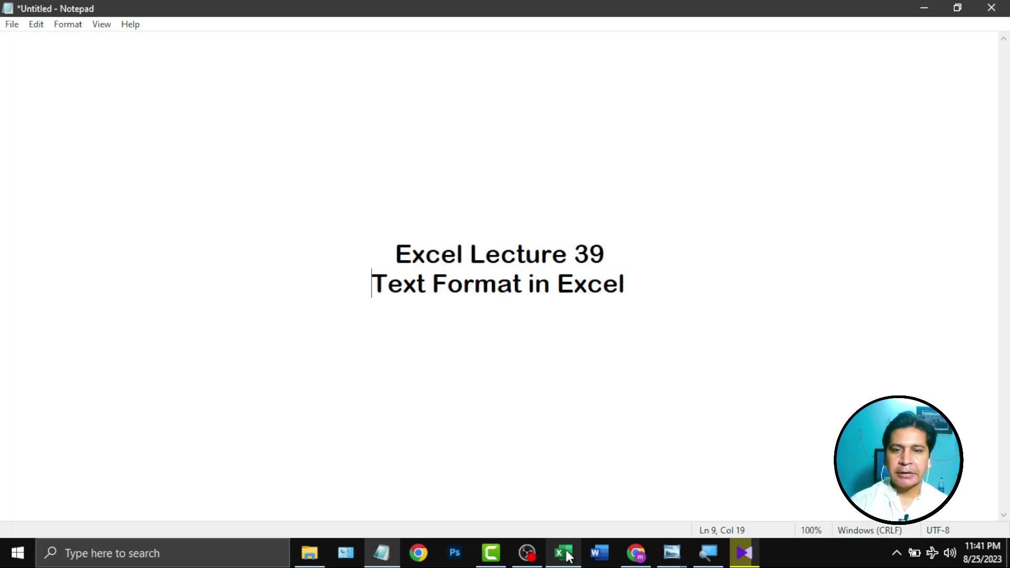
- Switch from the Notepad title notes to Excel's Sheet9 with the Text Format banner
{"action": "left_click", "coordinate": [564, 553]}
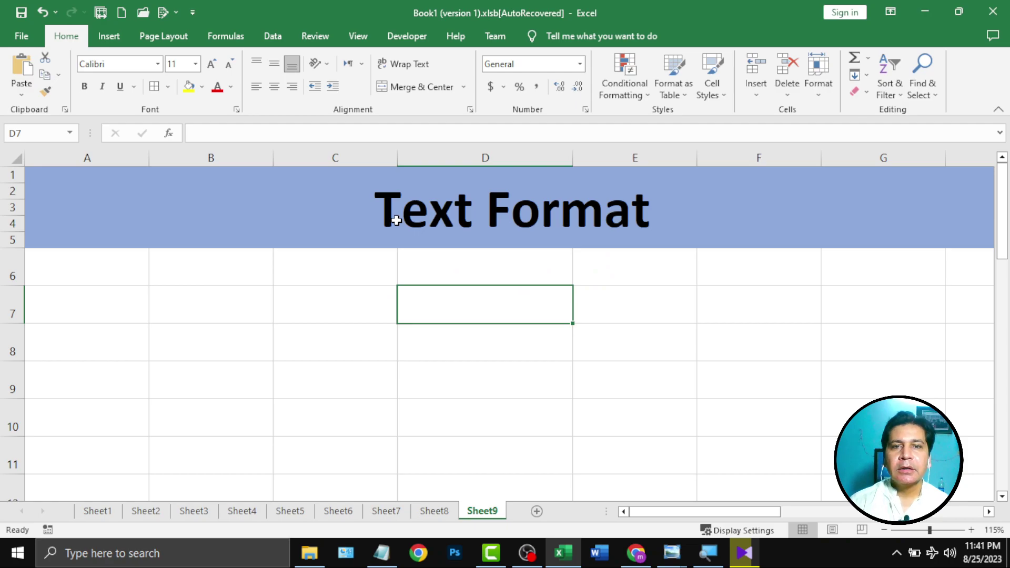
- Browse the number format list without changing it, then enter 123 in cell C7
{"action": "left_click", "coordinate": [581, 65]}
{"action": "scroll", "coordinate": [586, 323], "scroll_direction": "down", "scroll_amount": 1}
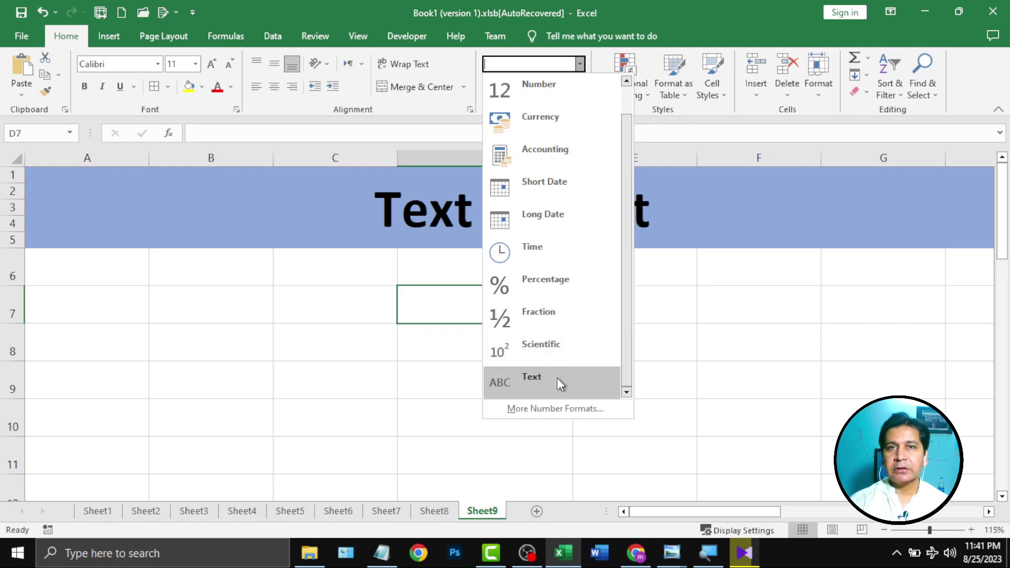
{"action": "key", "text": "Escape"}
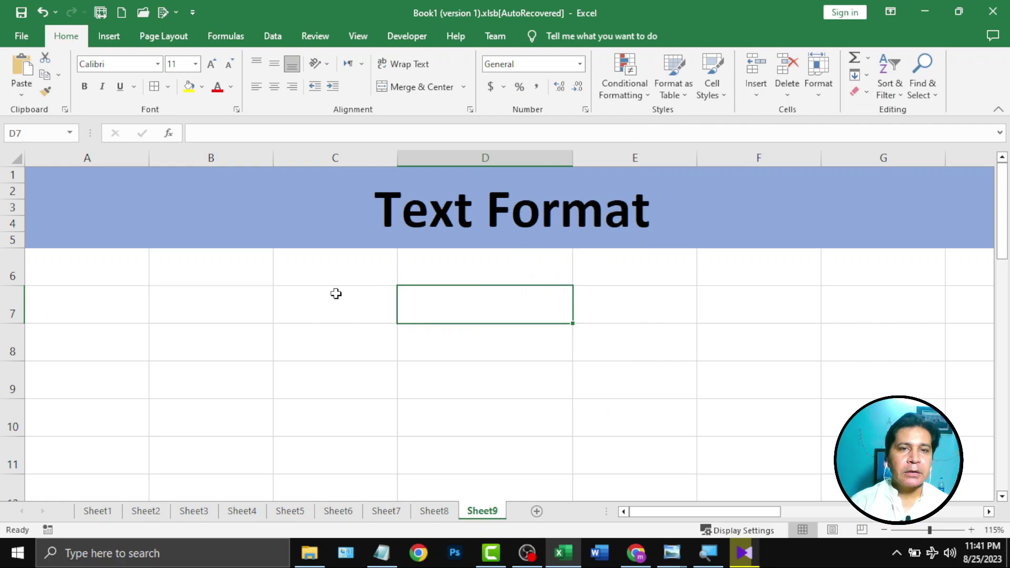
{"action": "left_click", "coordinate": [320, 270]}
{"action": "left_click", "coordinate": [312, 313]}
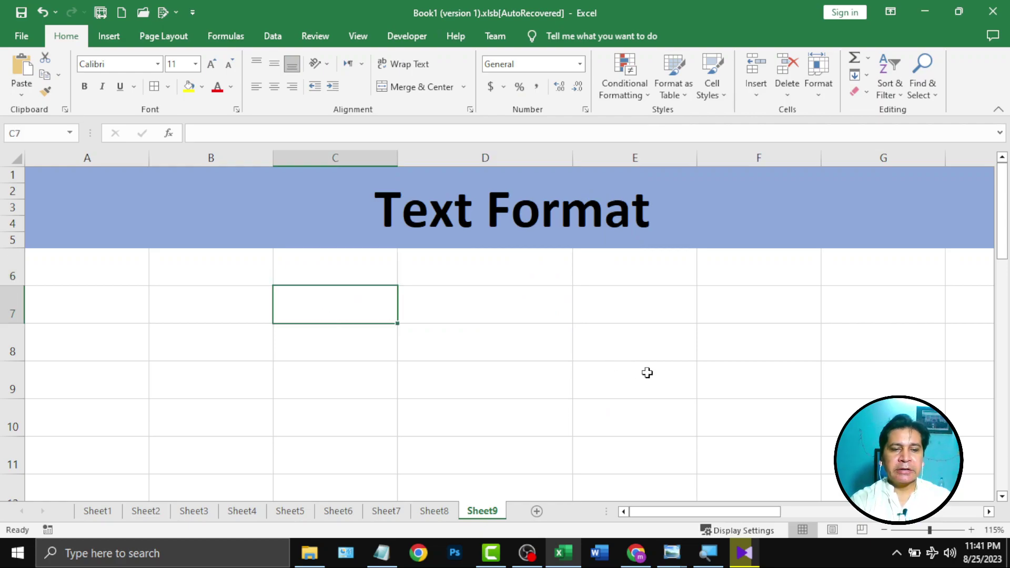
{"action": "type", "text": "123"}
{"action": "key", "text": "Return"}
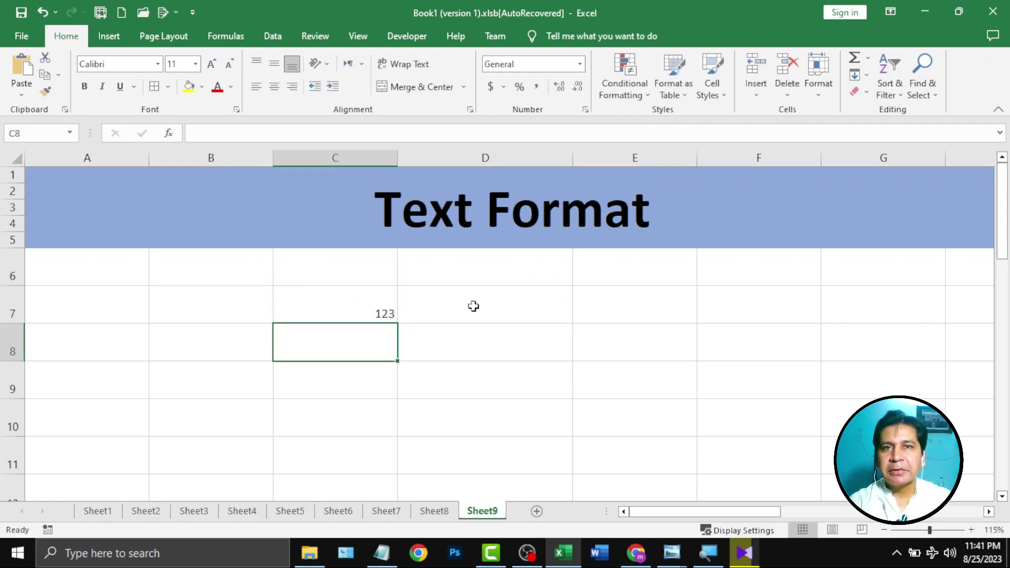
- Enlarge the 123 in C7 to an 18-point font size
{"action": "left_click", "coordinate": [328, 299]}
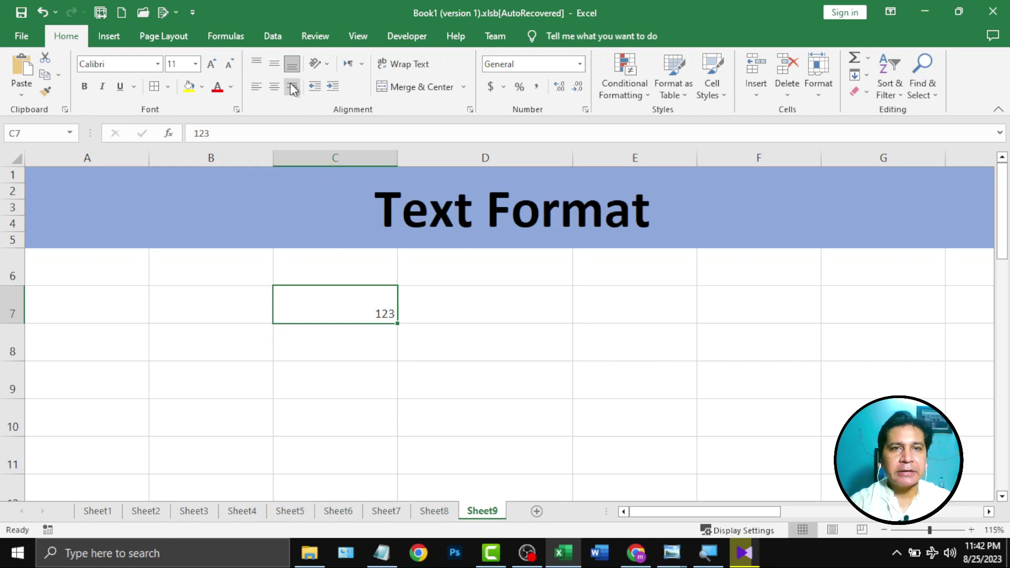
{"action": "left_click", "coordinate": [210, 65]}
{"action": "left_click", "coordinate": [210, 64]}
{"action": "left_click", "coordinate": [210, 64]}
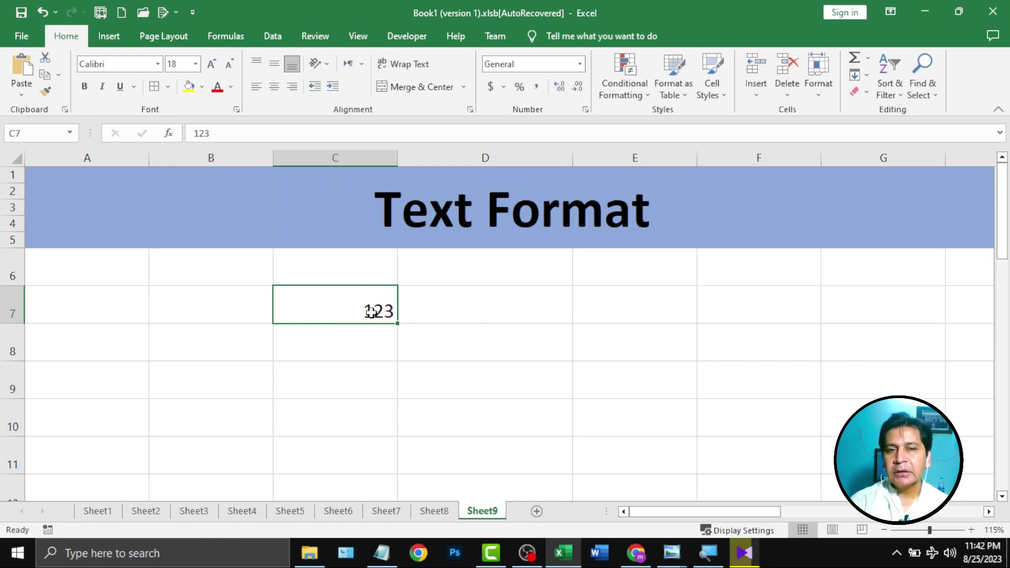
{"action": "left_click", "coordinate": [359, 371]}
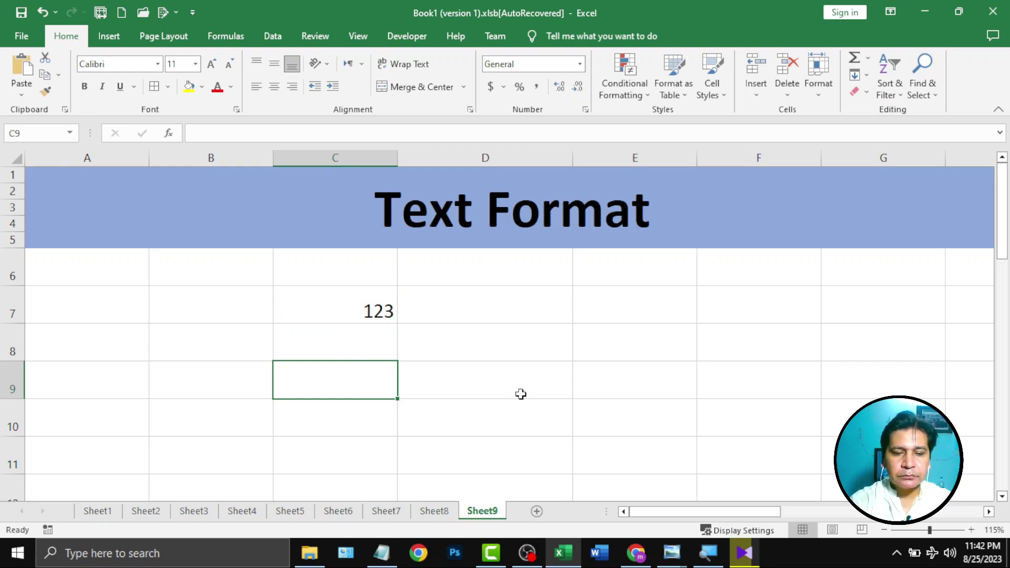
- Enter ABC in cell C9 and enlarge it to 18-point font size
{"action": "type", "text": "ABC"}
{"action": "key", "text": "Return"}
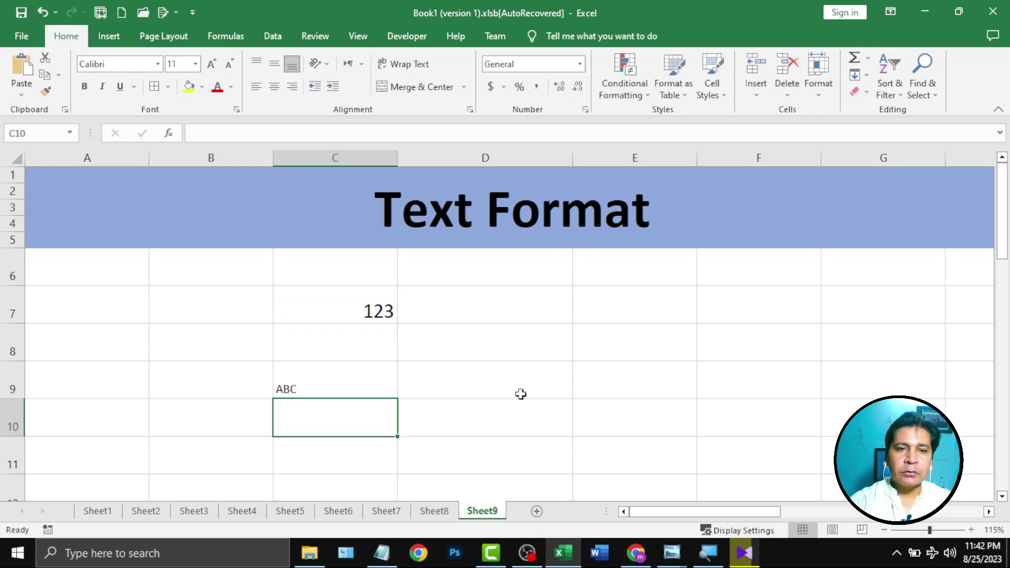
{"action": "left_click", "coordinate": [326, 381]}
{"action": "left_click", "coordinate": [216, 65]}
{"action": "left_click", "coordinate": [215, 66]}
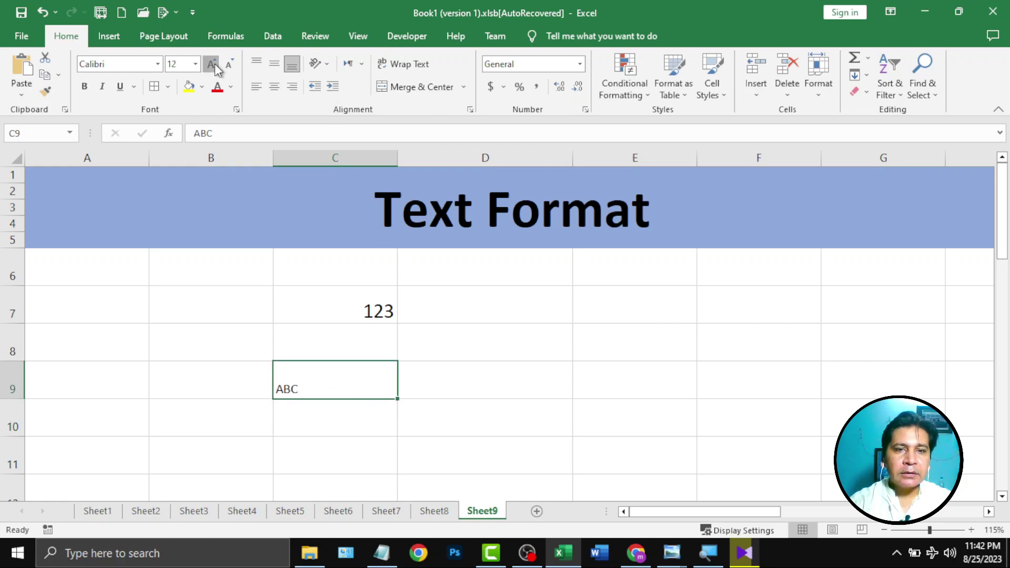
{"action": "left_click", "coordinate": [216, 66]}
{"action": "left_click", "coordinate": [216, 66]}
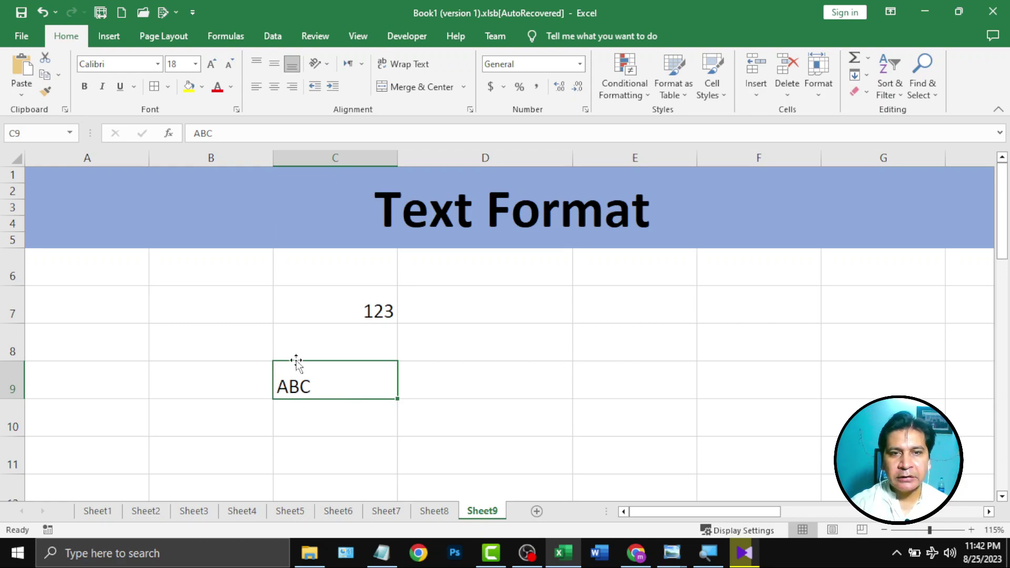
- Compare the right-aligned 123 in C7 with the left-aligned ABC in C9
{"action": "left_click", "coordinate": [315, 314]}
{"action": "left_click", "coordinate": [336, 346]}
{"action": "left_click", "coordinate": [346, 380]}
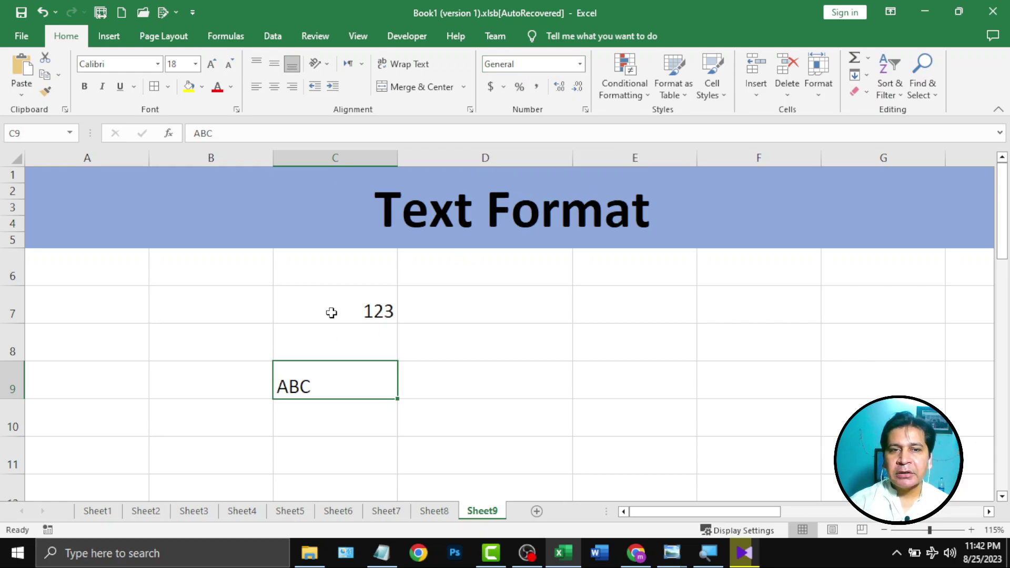
{"action": "left_click", "coordinate": [331, 312]}
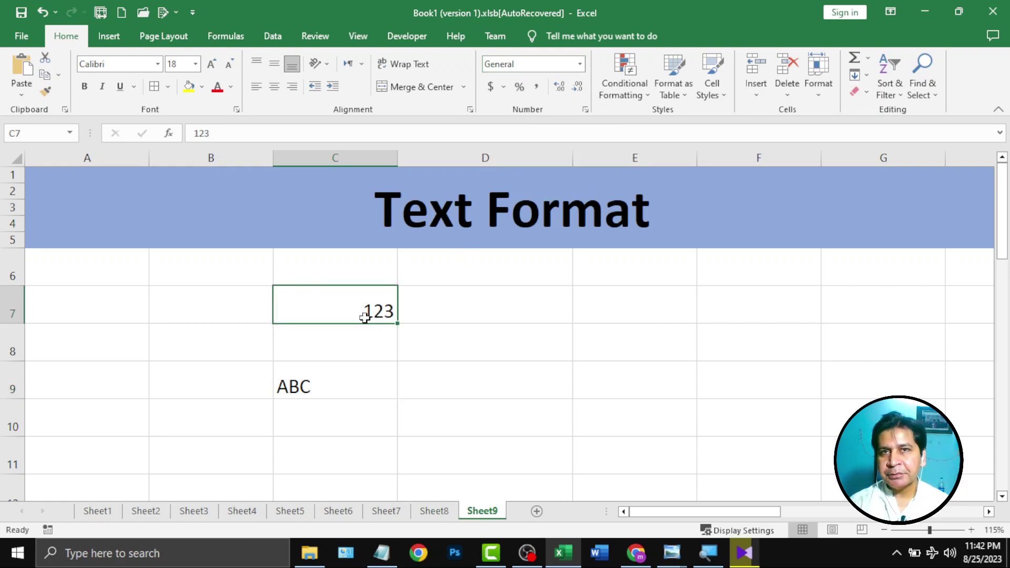
{"action": "left_click", "coordinate": [342, 381]}
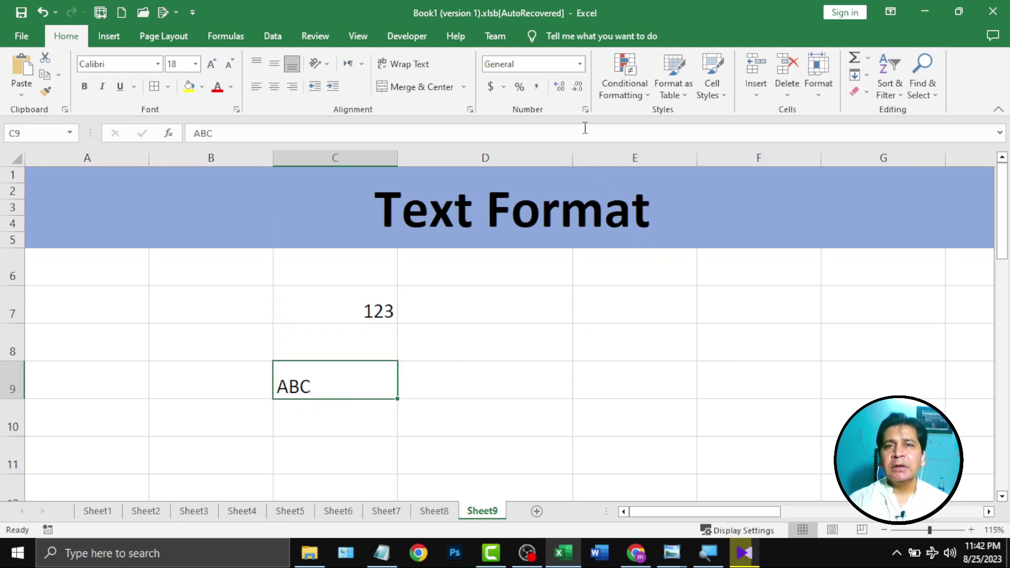
- Select C7 and bring up the number format choices
{"action": "left_click", "coordinate": [331, 313]}
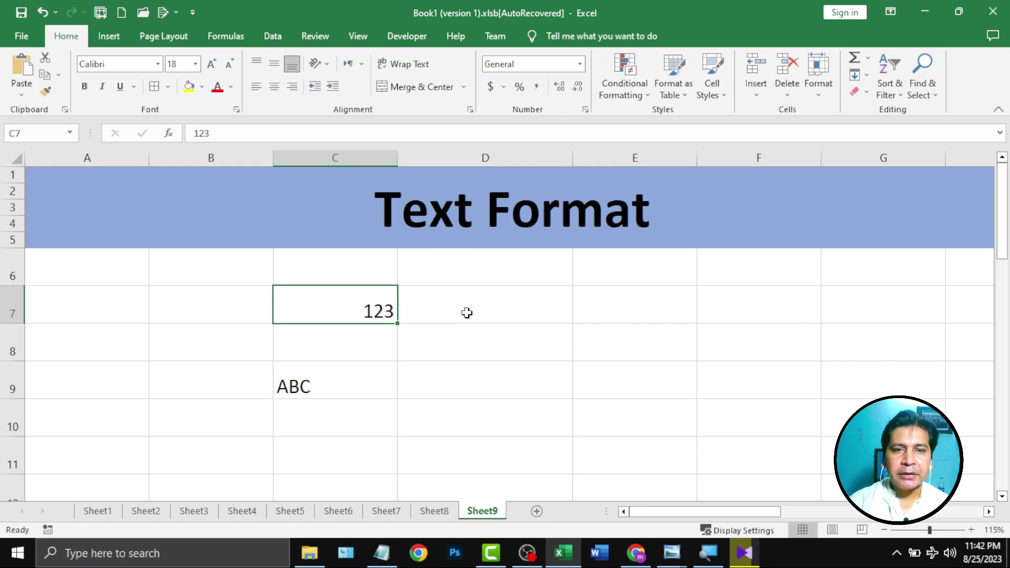
{"action": "left_click", "coordinate": [581, 63]}
{"action": "scroll", "coordinate": [570, 279], "scroll_direction": "down", "scroll_amount": 1}
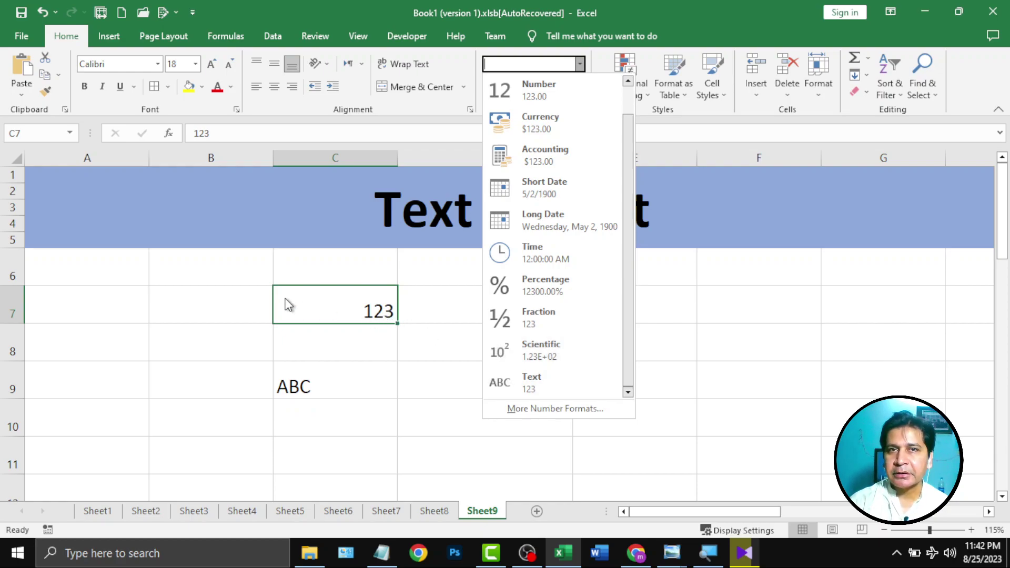
- Apply the Text format to C7 so 123 aligns left, then compare it with C9
{"action": "left_click", "coordinate": [531, 390]}
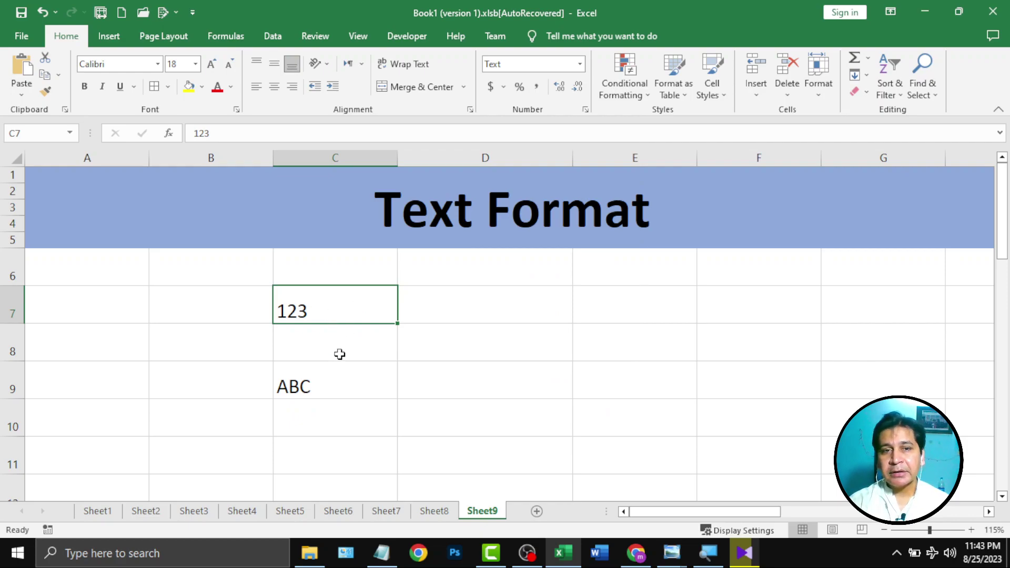
{"action": "left_click", "coordinate": [321, 387]}
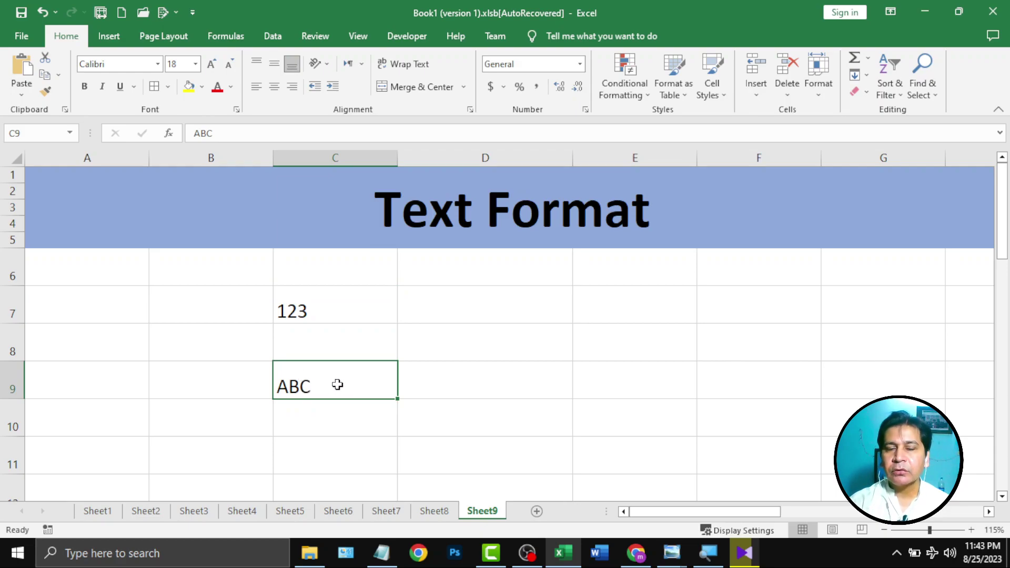
{"action": "left_click", "coordinate": [348, 307]}
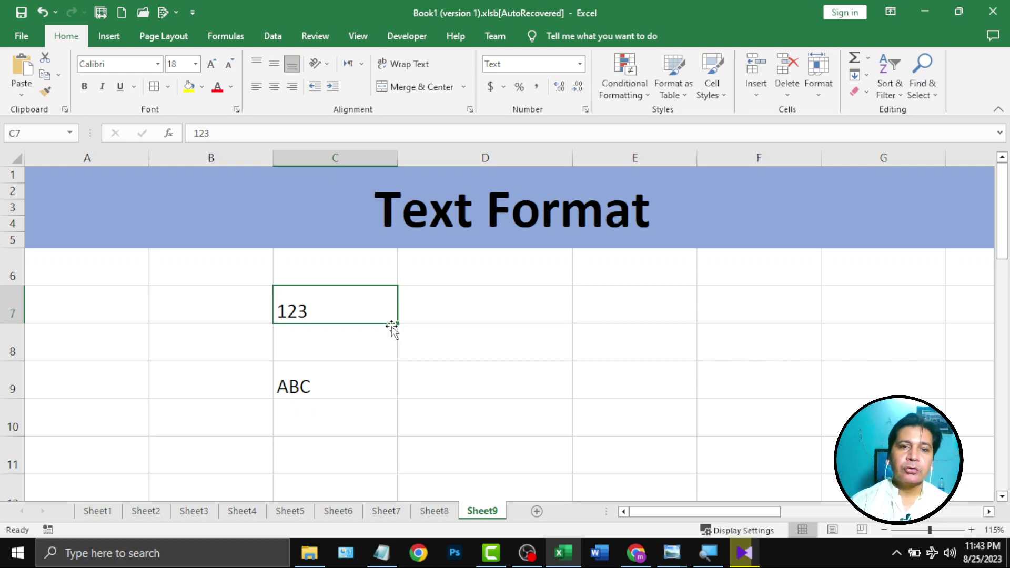
- Apply the Text number format to cells D6:D10
{"action": "left_click", "coordinate": [456, 300]}
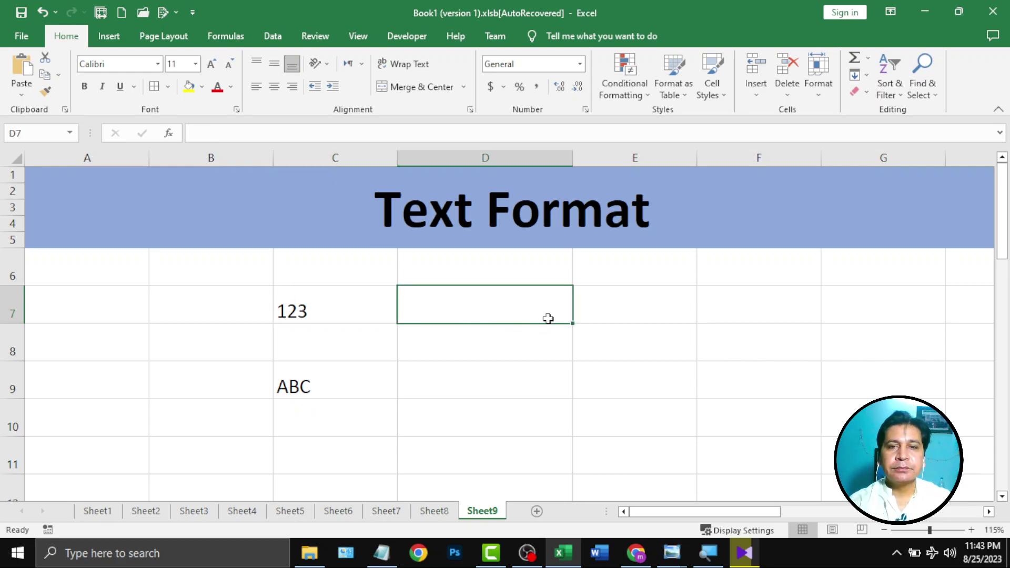
{"action": "left_click_drag", "start_coordinate": [464, 270], "coordinate": [467, 444]}
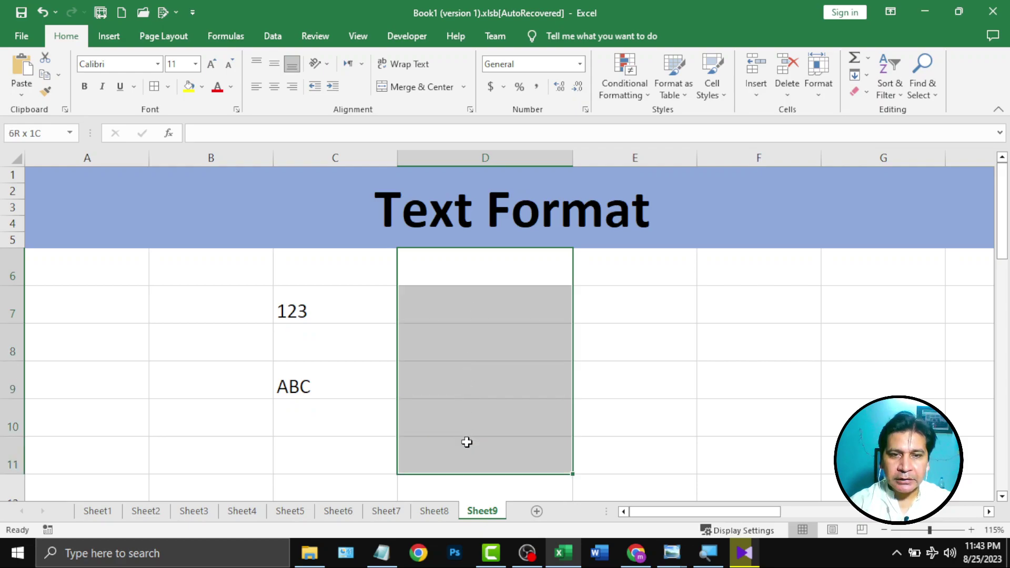
{"action": "left_click_drag", "start_coordinate": [500, 261], "coordinate": [497, 422]}
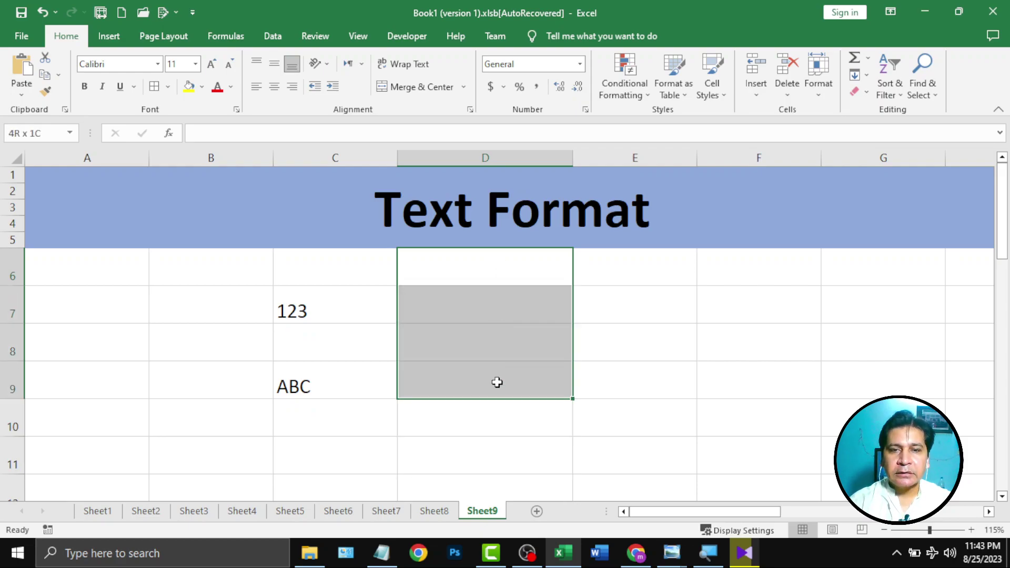
{"action": "left_click", "coordinate": [580, 64]}
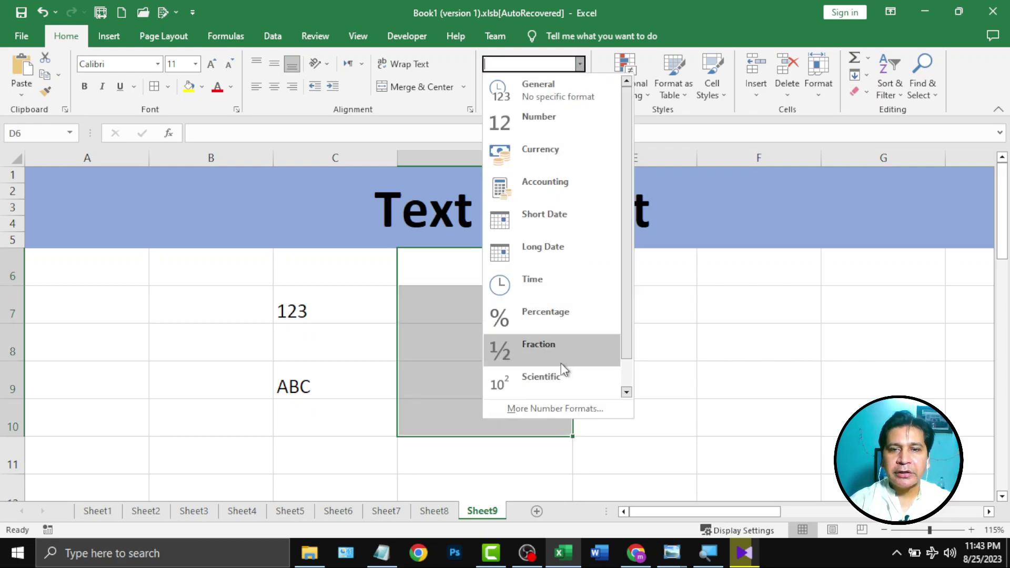
{"action": "scroll", "coordinate": [561, 368], "scroll_direction": "down", "scroll_amount": 1}
{"action": "left_click", "coordinate": [558, 383]}
- Enter 1, 2, 3 and 4 into D6:D9 as text values
{"action": "left_click", "coordinate": [495, 266]}
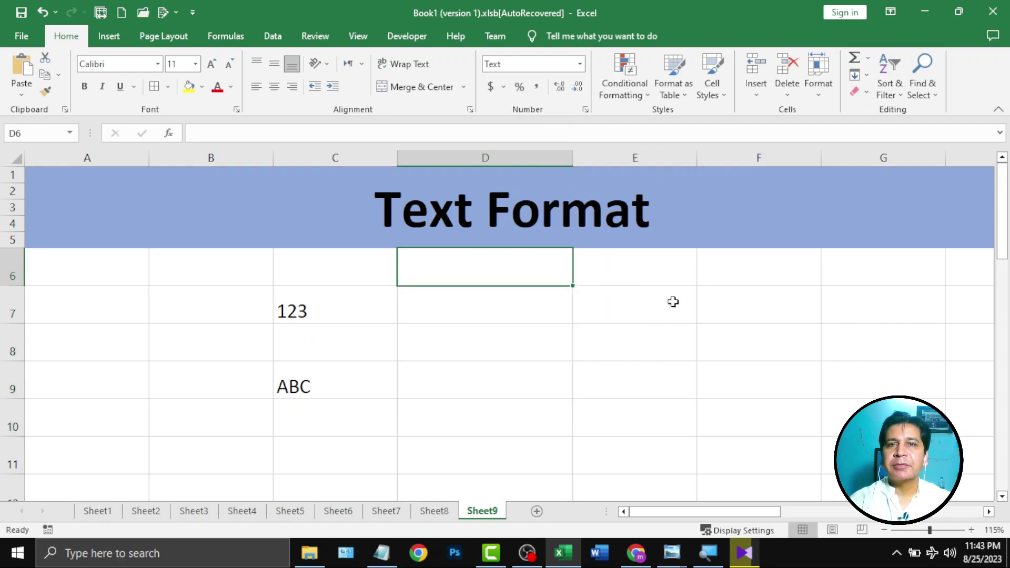
{"action": "type", "text": "1"}
{"action": "key", "text": "Return"}
{"action": "type", "text": "2"}
{"action": "key", "text": "Return"}
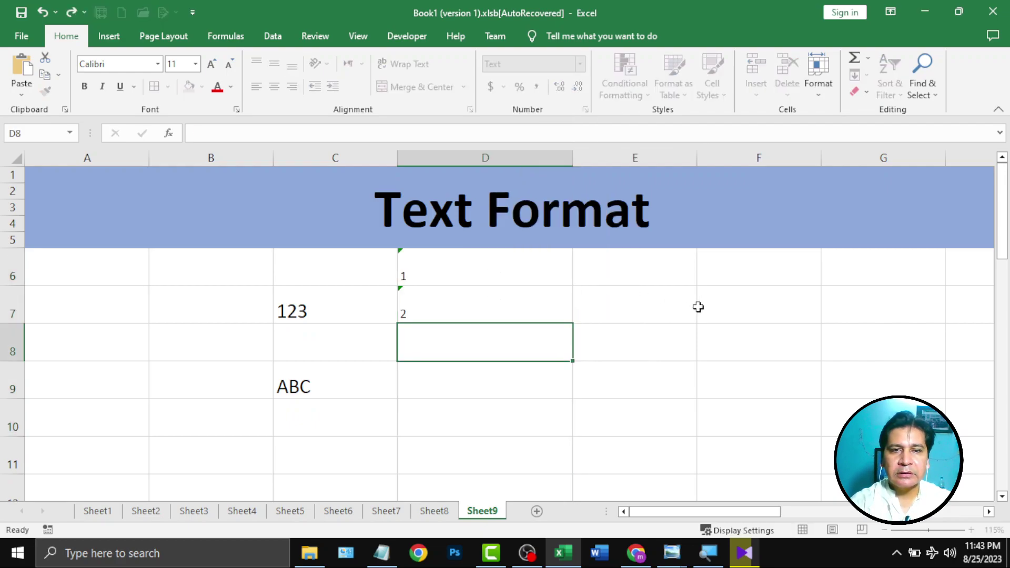
{"action": "type", "text": "3"}
{"action": "key", "text": "Return"}
{"action": "type", "text": "4"}
{"action": "key", "text": "Return"}
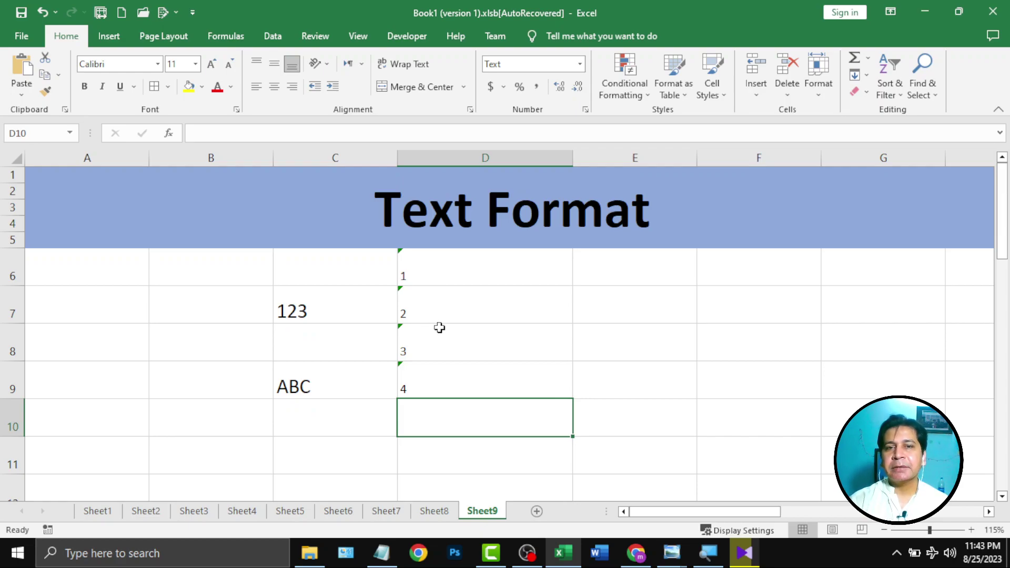
{"action": "left_click", "coordinate": [444, 267]}
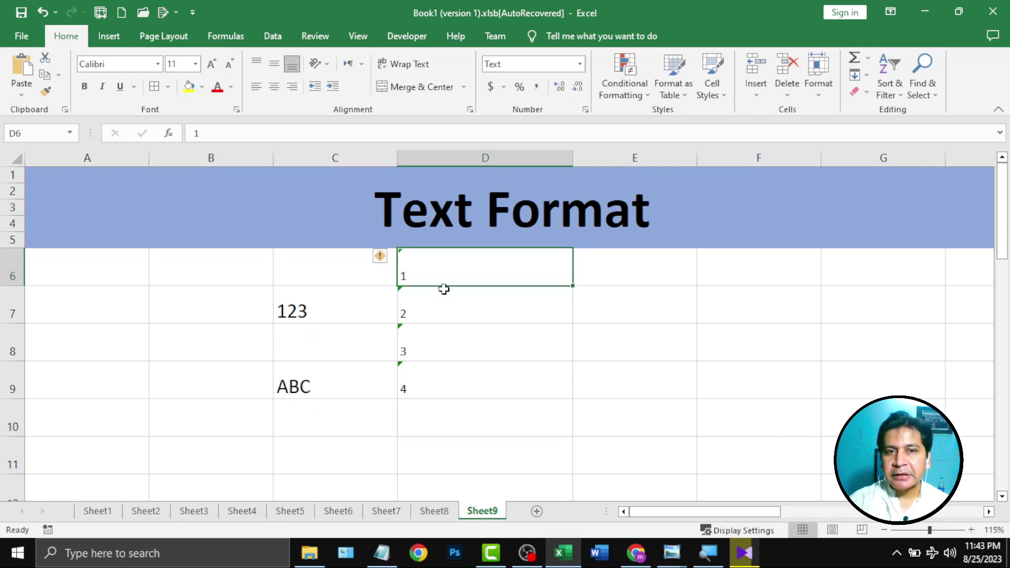
{"action": "left_click_drag", "start_coordinate": [443, 288], "coordinate": [523, 376]}
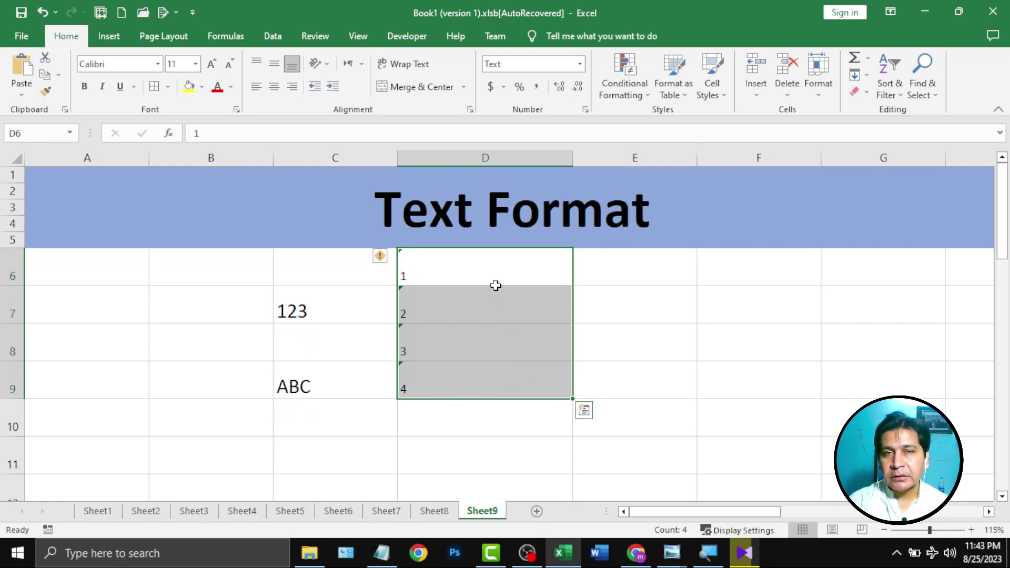
{"action": "left_click", "coordinate": [477, 426]}
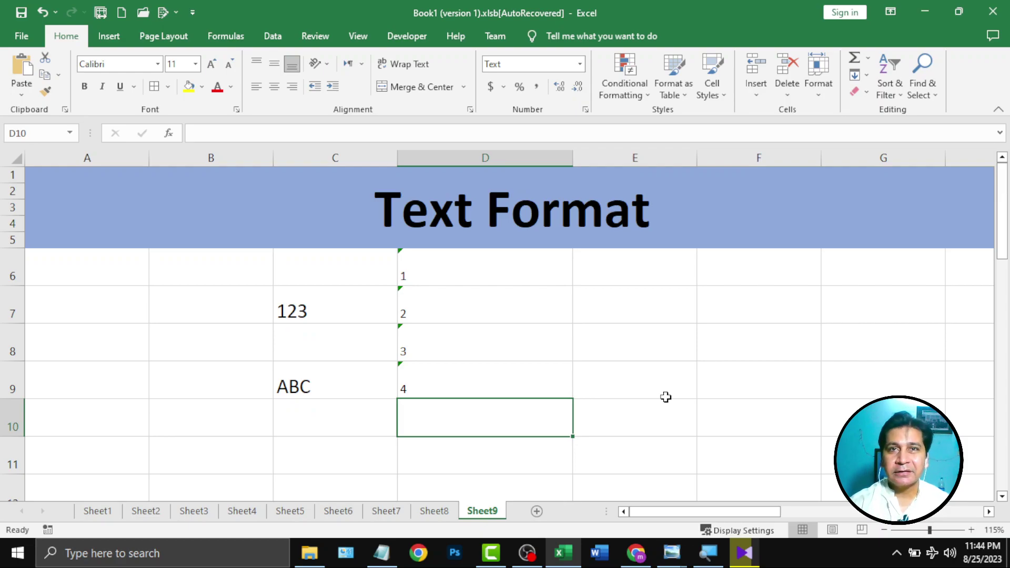
- Enter =sum(D6:D9) in D10, where it stays displayed as plain text
{"action": "type", "text": "="}
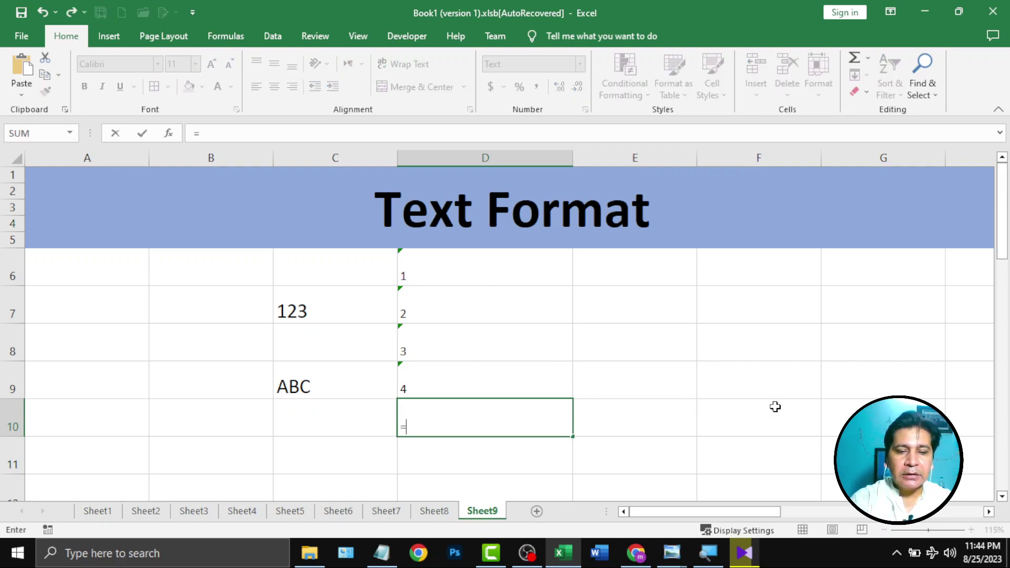
{"action": "type", "text": "sum("}
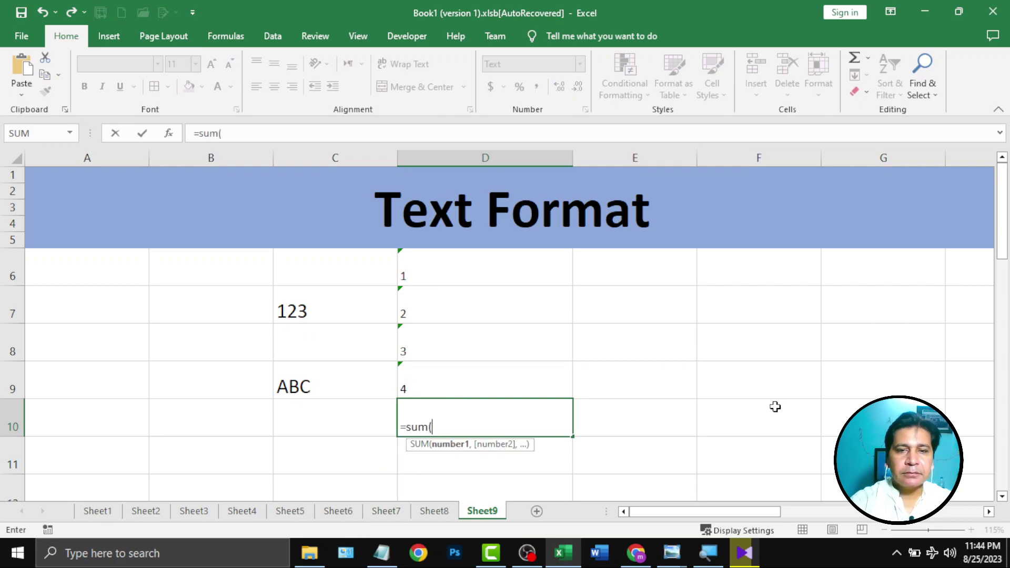
{"action": "left_click_drag", "start_coordinate": [452, 270], "coordinate": [459, 369]}
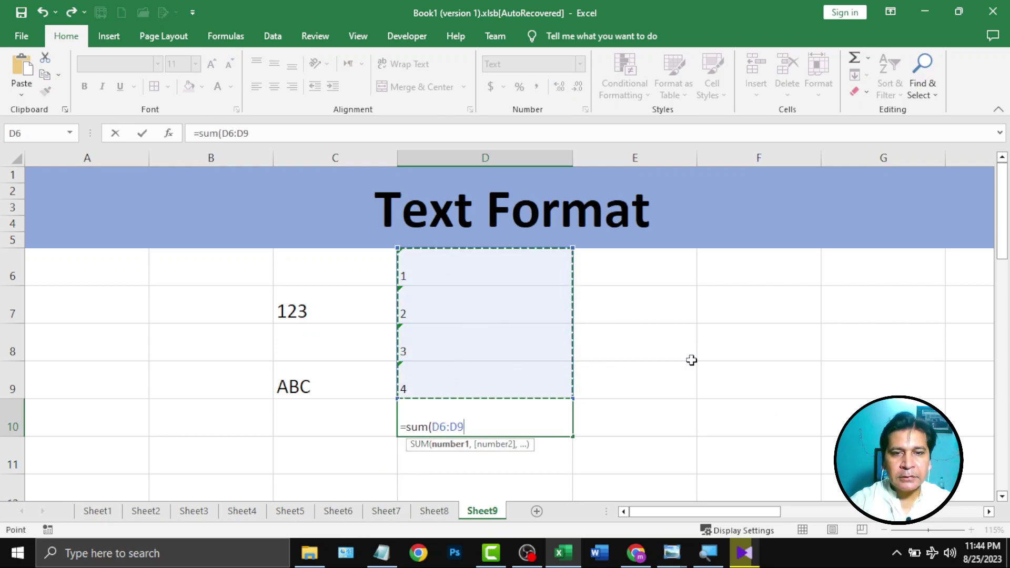
{"action": "type", "text": ")"}
{"action": "key", "text": "Return"}
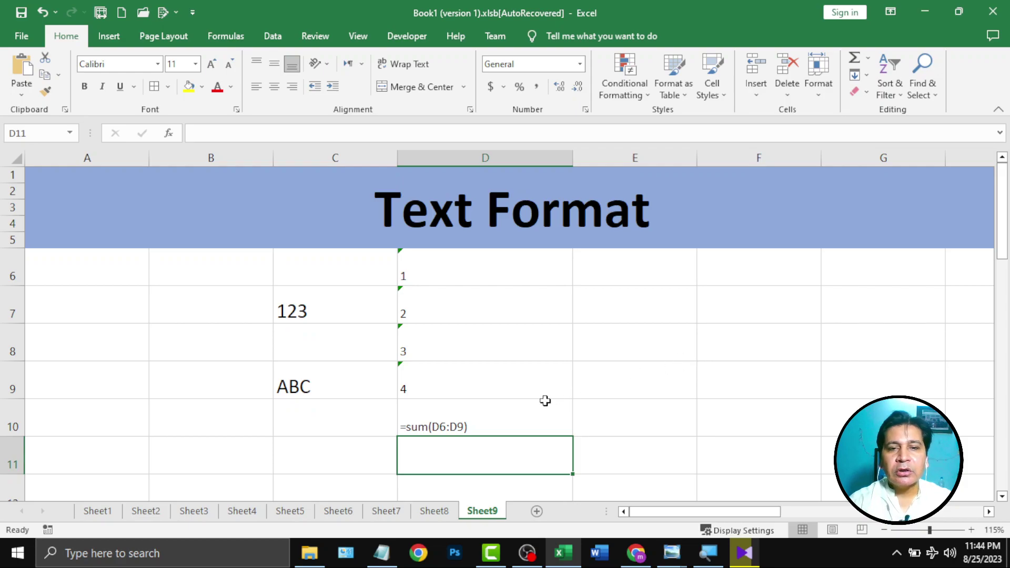
{"action": "left_click", "coordinate": [507, 421]}
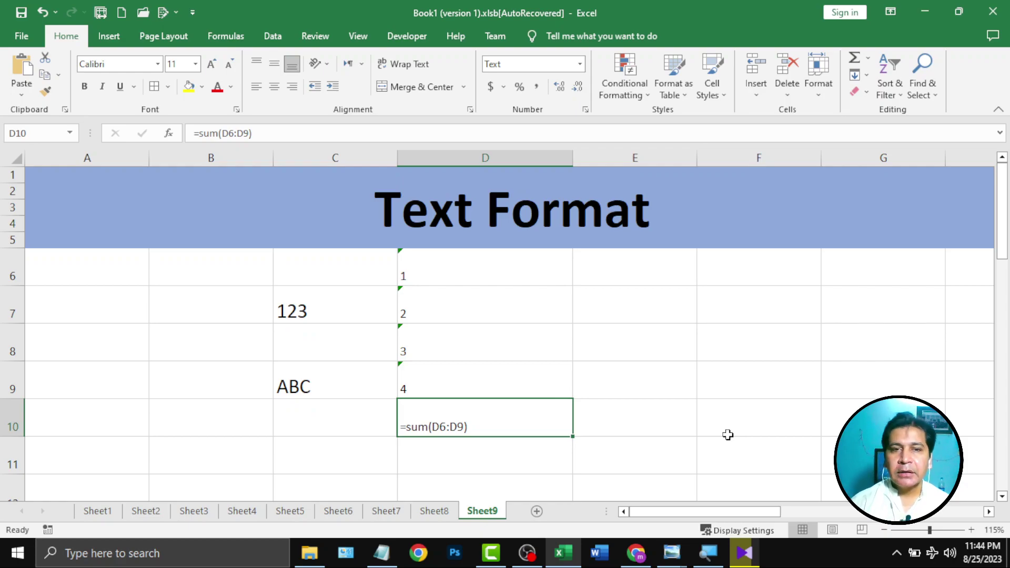
- Type 1–4 into E6:E9 and total them with =SUM(E6:E9) in E10, giving 10
{"action": "left_click", "coordinate": [643, 269]}
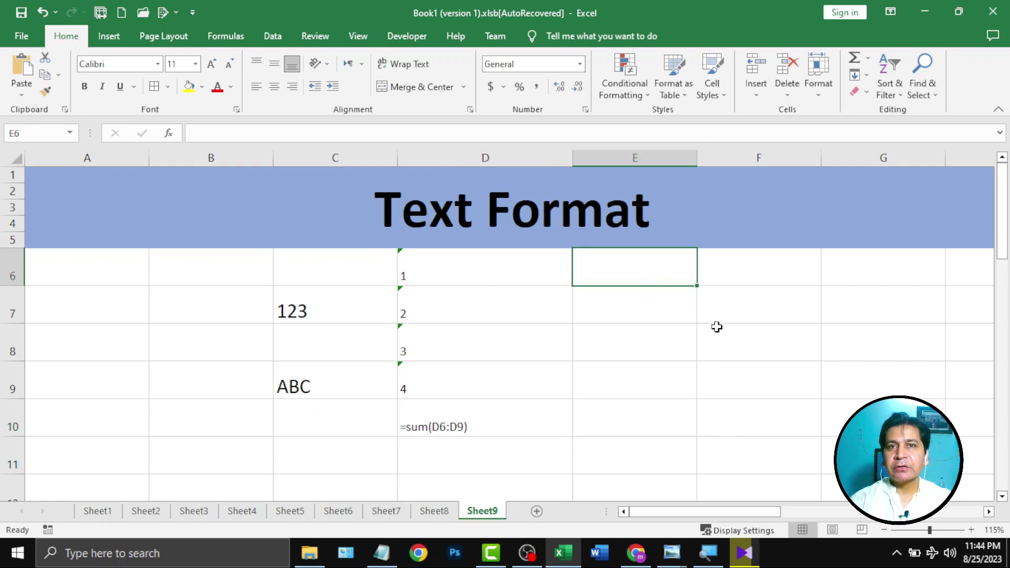
{"action": "type", "text": "1"}
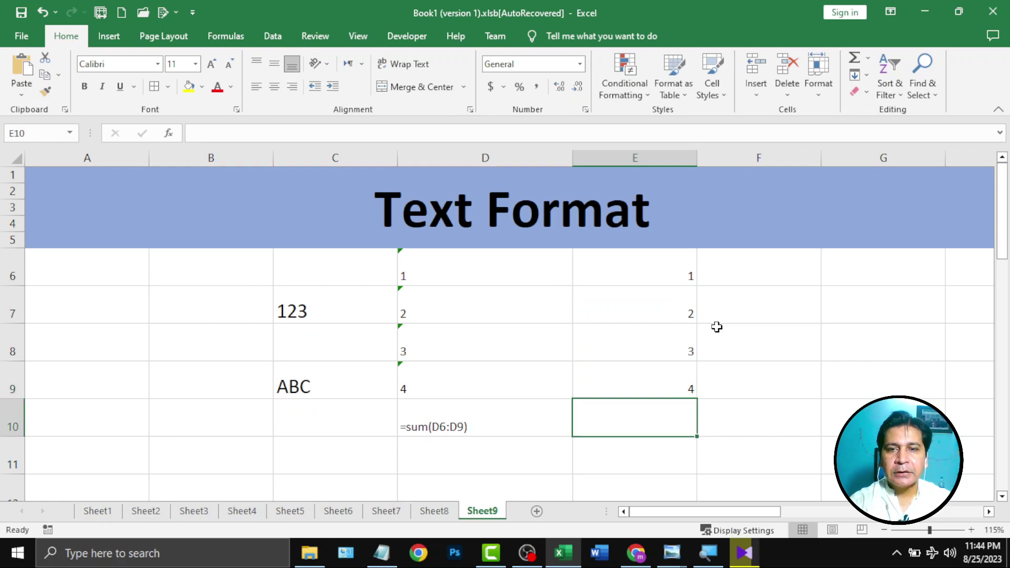
{"action": "type", "text": " 2 3 4 =sum"}
{"action": "key", "text": "Tab"}
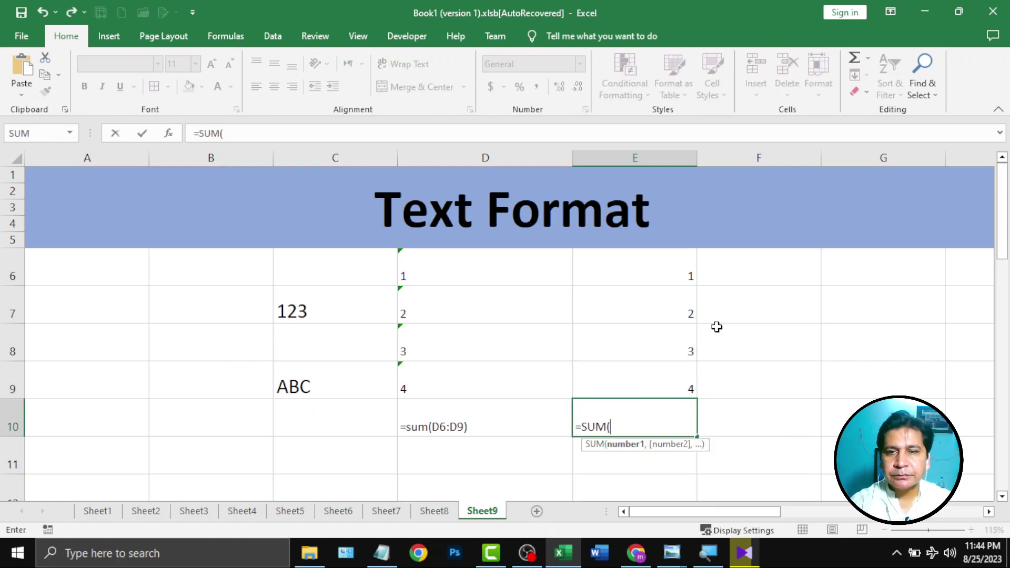
{"action": "left_click_drag", "start_coordinate": [645, 265], "coordinate": [655, 383]}
{"action": "key", "text": "Tab"}
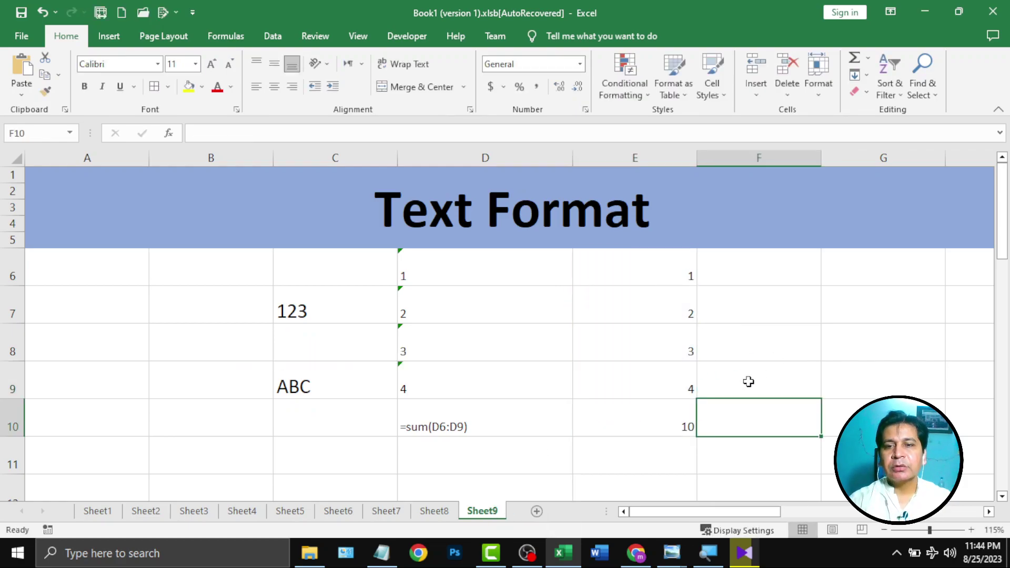
{"action": "left_click", "coordinate": [661, 418]}
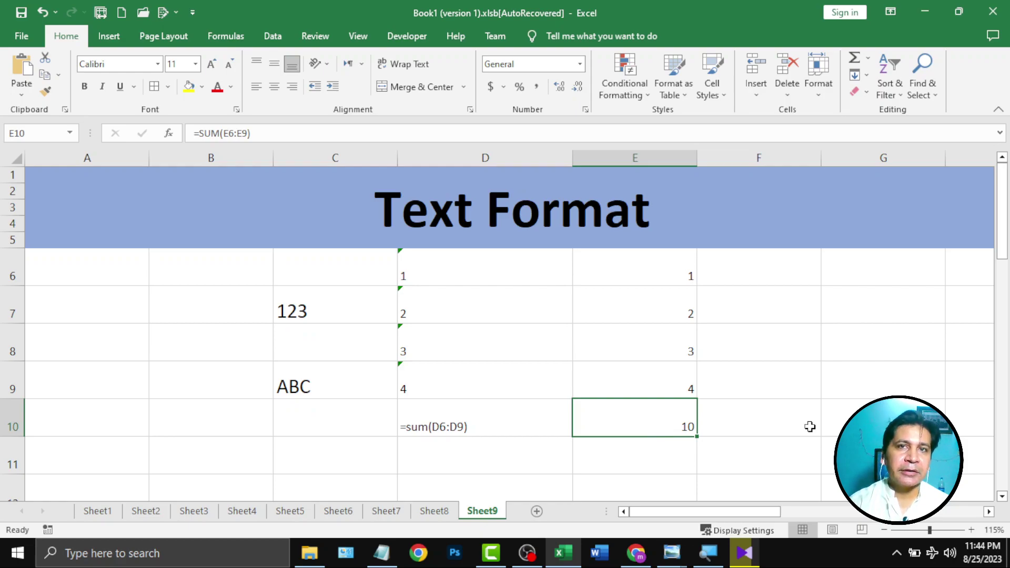
- Compare the E10 total with D10's text formula and select D6:D9
{"action": "left_click_drag", "start_coordinate": [674, 273], "coordinate": [669, 403]}
{"action": "left_click", "coordinate": [666, 423]}
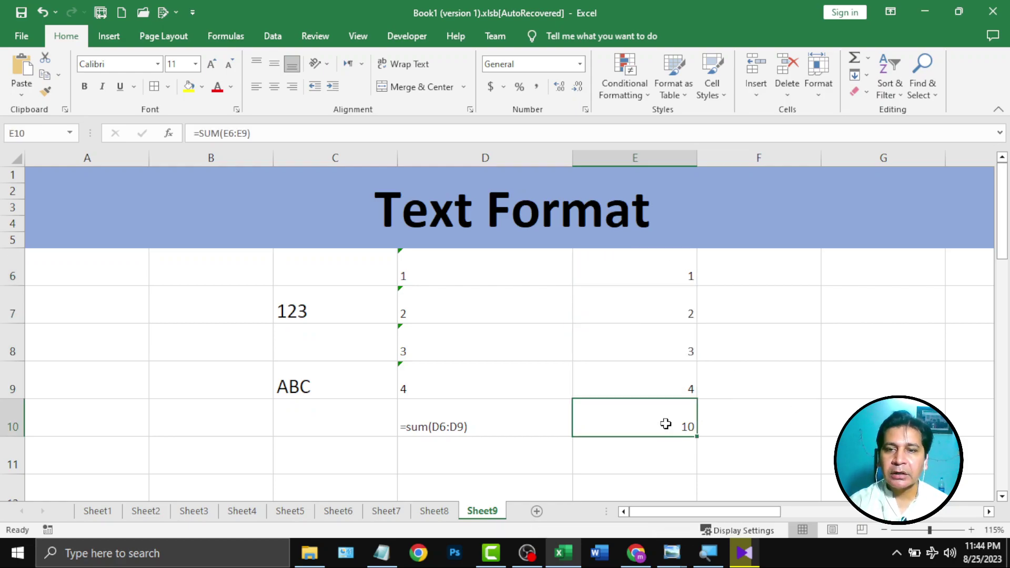
{"action": "left_click", "coordinate": [462, 424]}
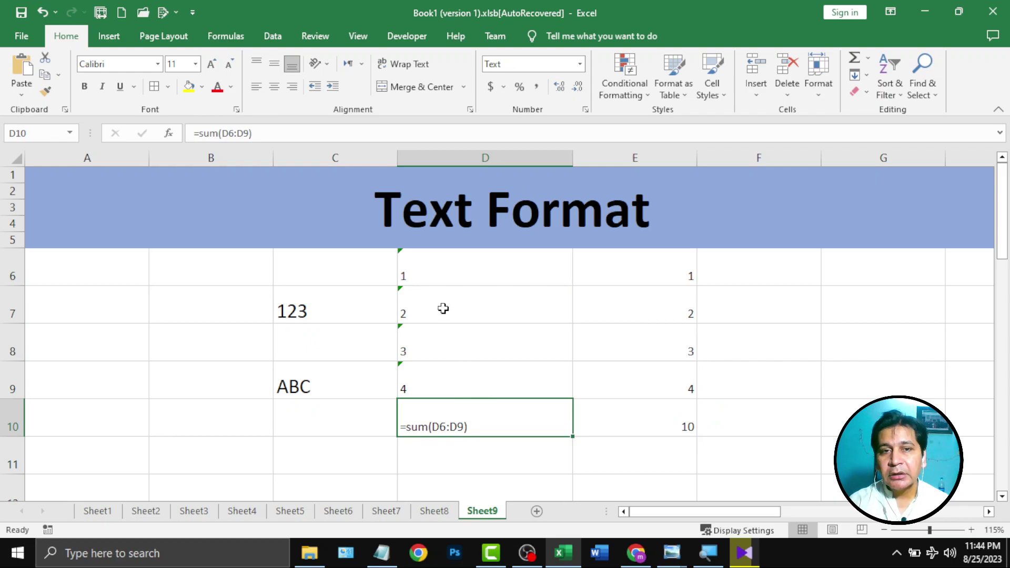
{"action": "left_click_drag", "start_coordinate": [438, 270], "coordinate": [442, 372]}
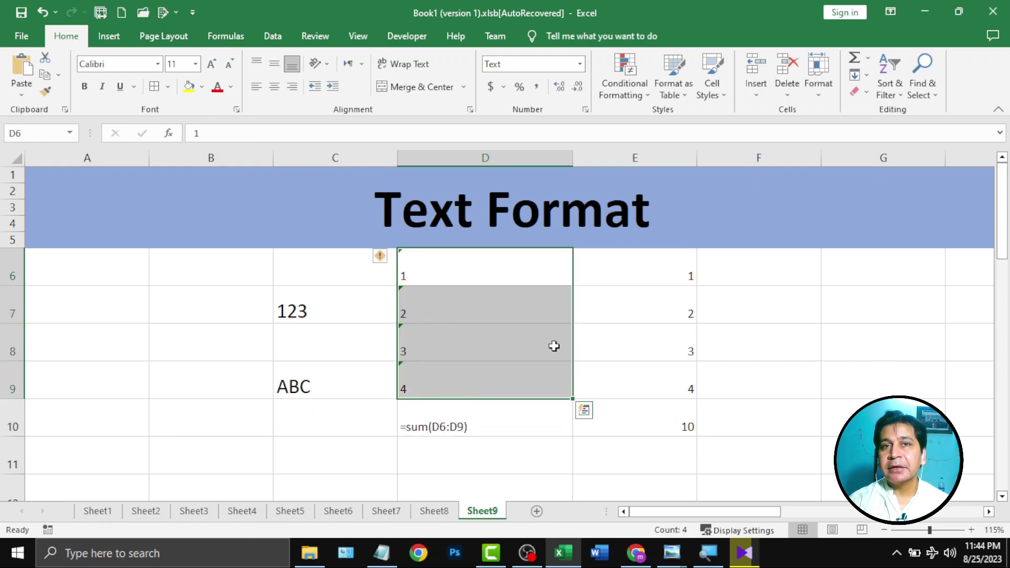
- Type the letters a, b, c and d into B6:B9
{"action": "left_click", "coordinate": [191, 278]}
{"action": "type", "text": "a"}
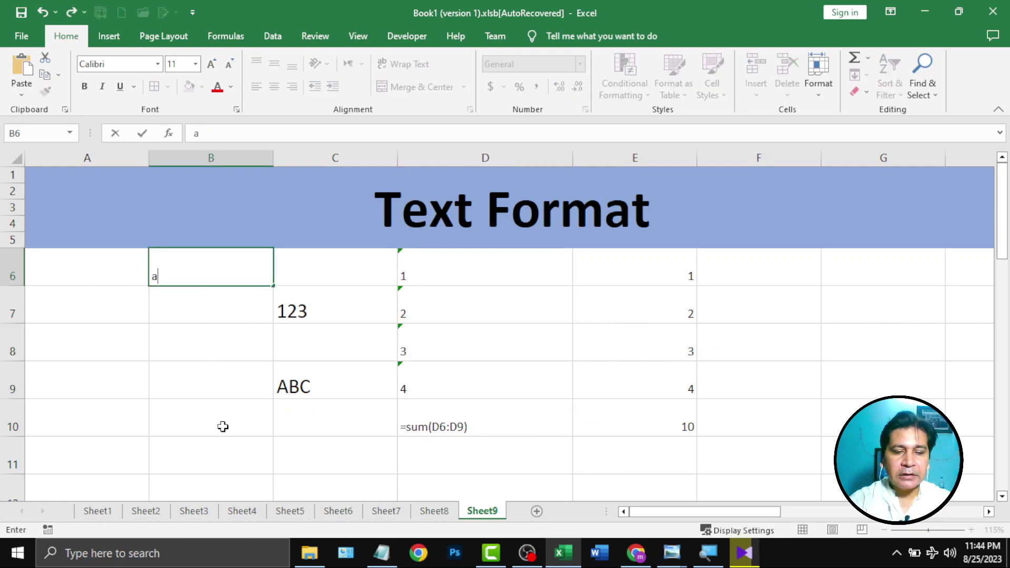
{"action": "key", "text": "Return"}
{"action": "type", "text": "b"}
{"action": "key", "text": "Return"}
{"action": "type", "text": "c d"}
{"action": "key", "text": "Return"}
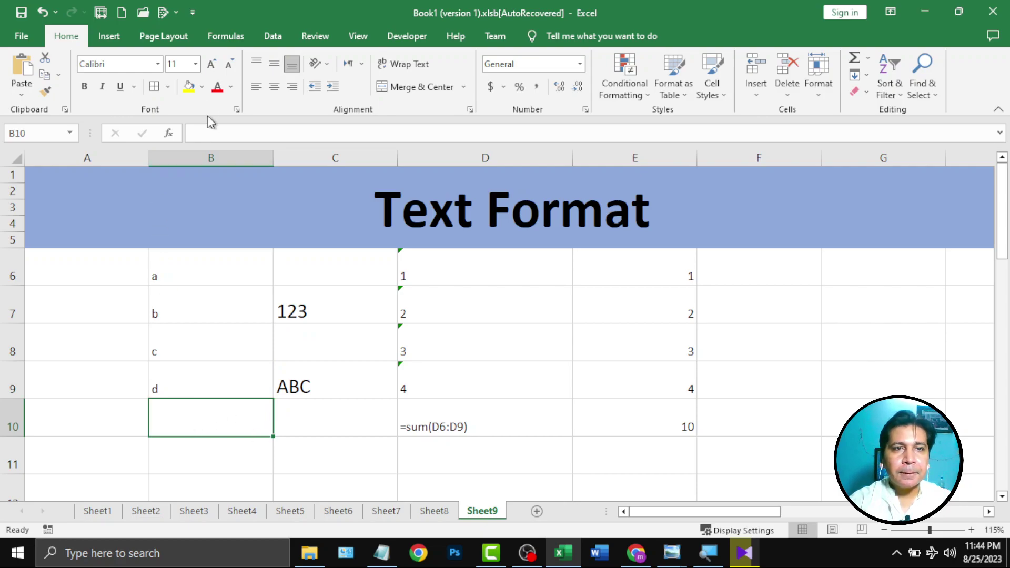
- Fill B10 yellow and enter =SUM(B6:B9) there, which returns 0
{"action": "left_click", "coordinate": [190, 87]}
{"action": "left_click_drag", "start_coordinate": [157, 282], "coordinate": [199, 372]}
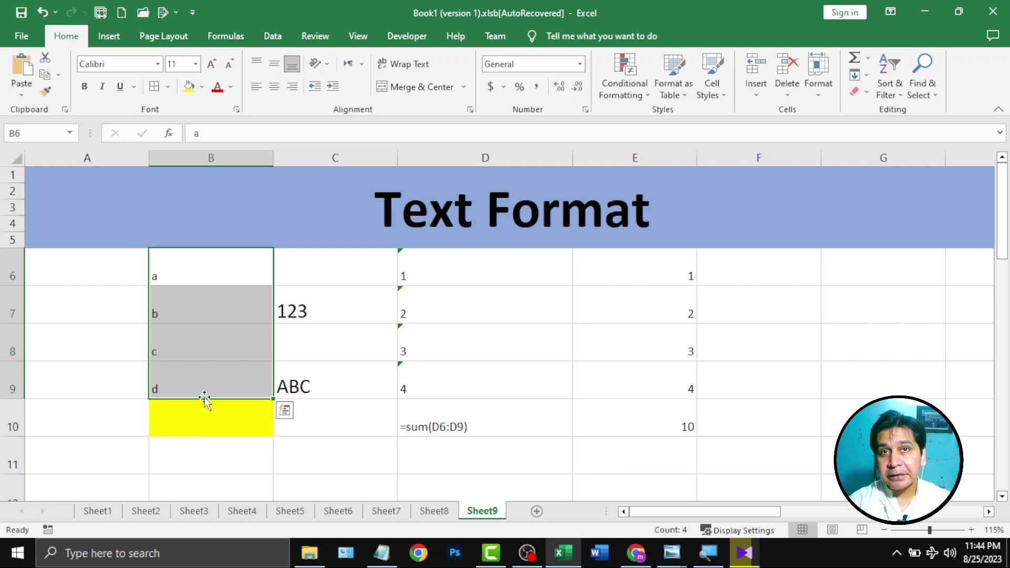
{"action": "left_click", "coordinate": [198, 418]}
{"action": "type", "text": "su"}
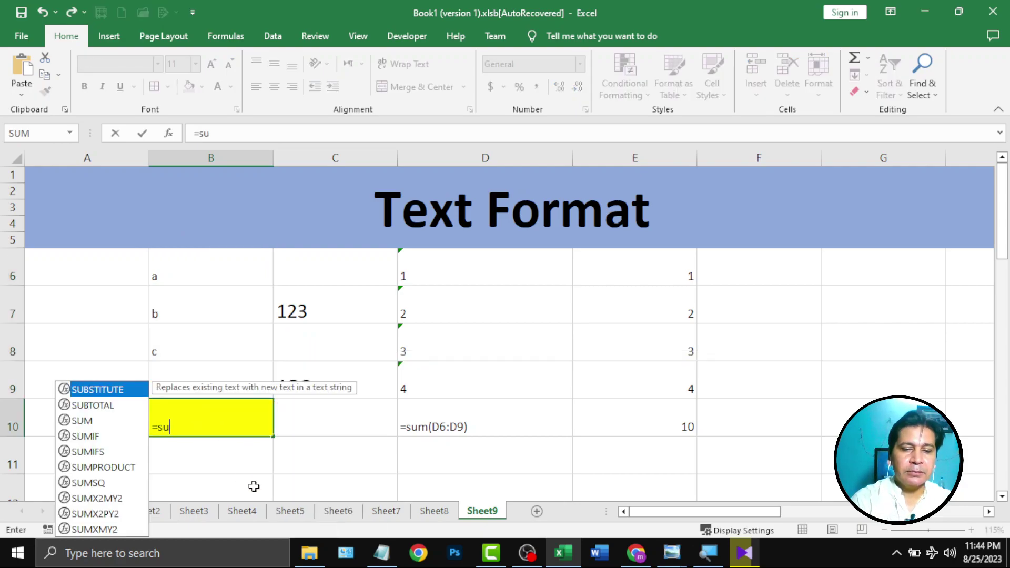
{"action": "type", "text": "m"}
{"action": "key", "text": "Tab"}
{"action": "left_click_drag", "start_coordinate": [212, 274], "coordinate": [211, 388]}
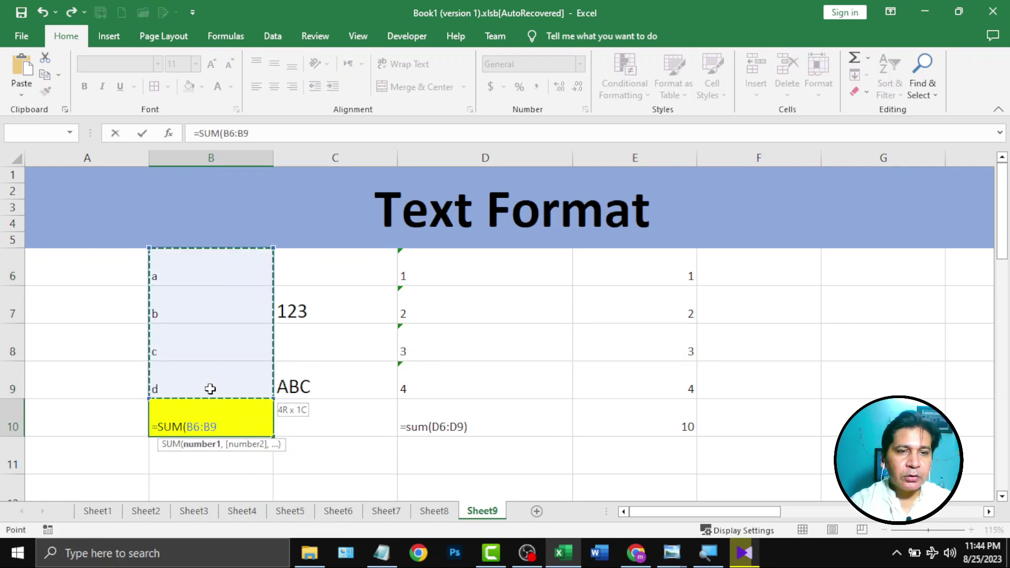
{"action": "key", "text": "Tab"}
{"action": "left_click", "coordinate": [232, 410]}
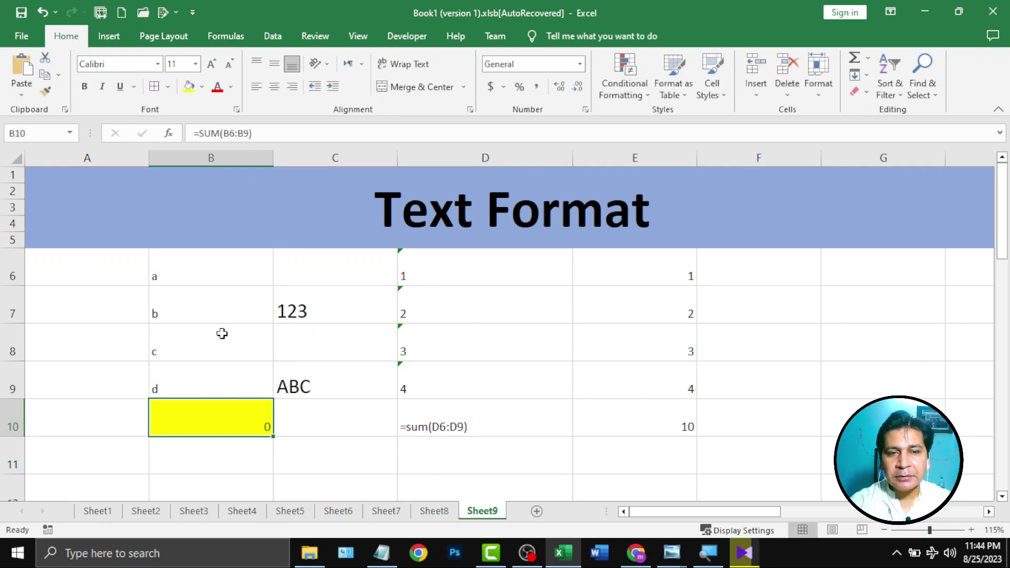
{"action": "left_click", "coordinate": [198, 257]}
{"action": "left_click", "coordinate": [205, 319]}
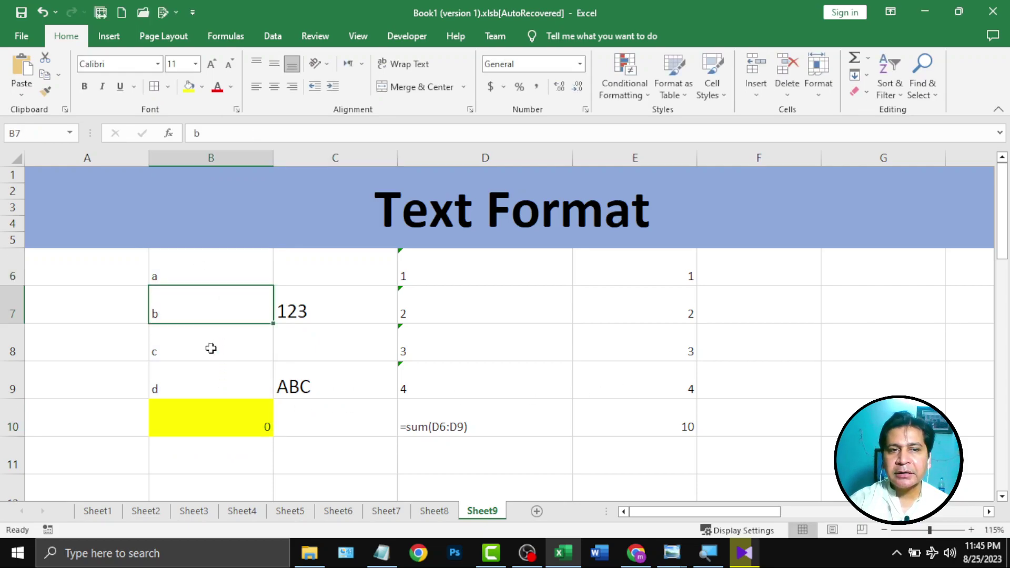
{"action": "left_click", "coordinate": [210, 347]}
{"action": "left_click", "coordinate": [213, 371]}
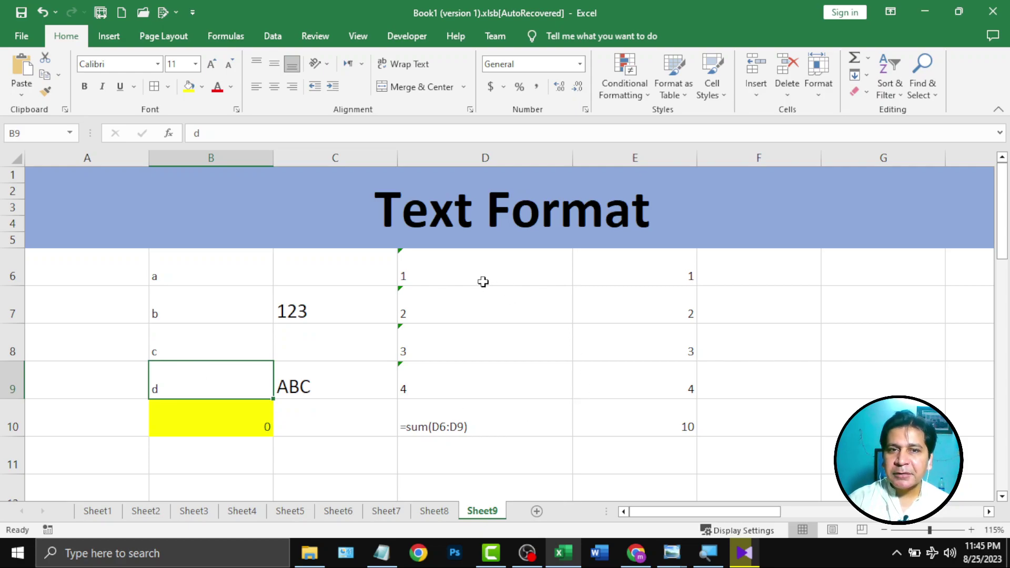
{"action": "left_click_drag", "start_coordinate": [482, 276], "coordinate": [490, 357]}
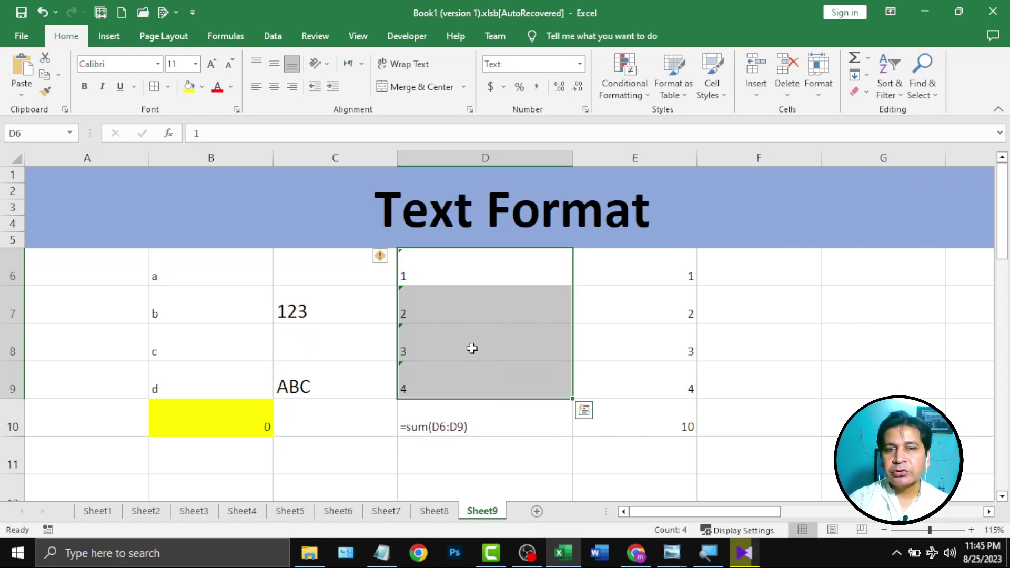
{"action": "left_click", "coordinate": [443, 414]}
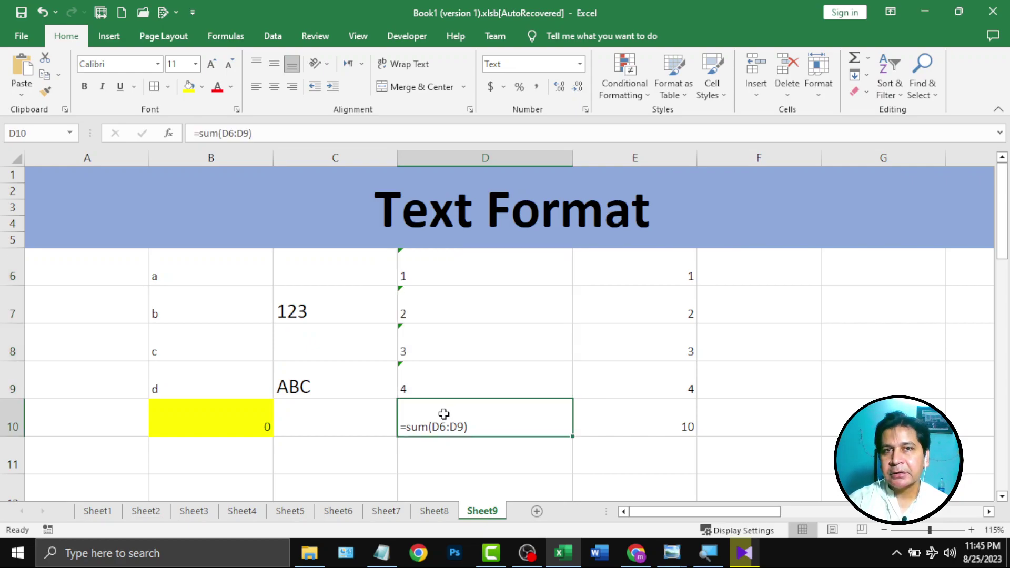
{"action": "left_click", "coordinate": [196, 429]}
{"action": "left_click", "coordinate": [191, 276]}
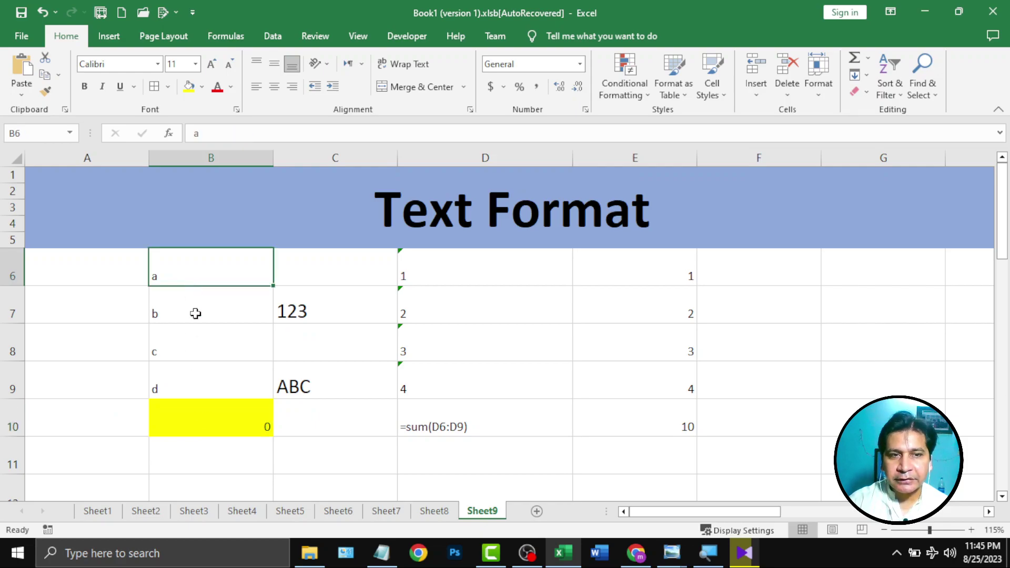
{"action": "left_click", "coordinate": [209, 406], "text": "shift"}
{"action": "left_click", "coordinate": [210, 407]}
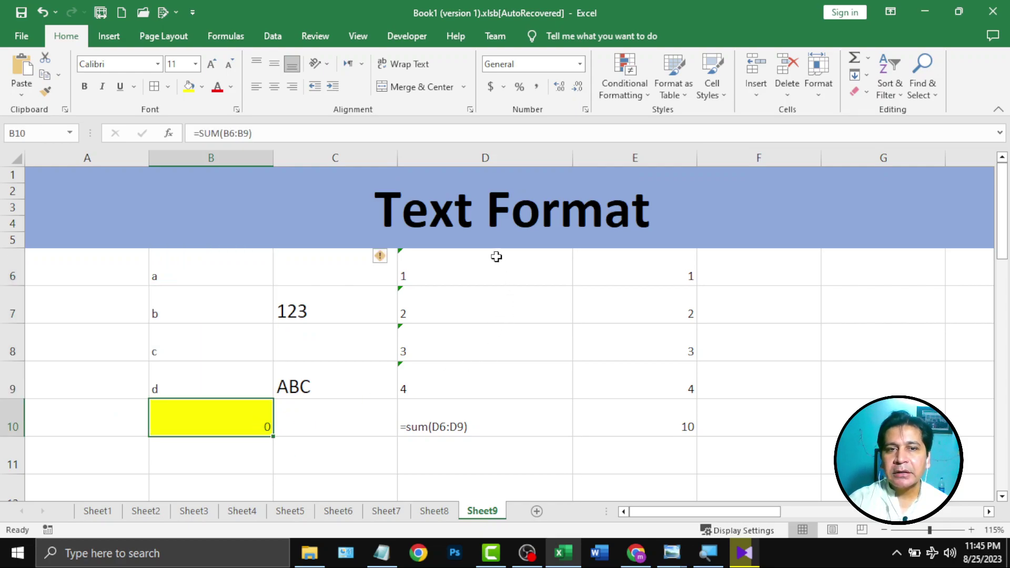
{"action": "left_click_drag", "start_coordinate": [497, 257], "coordinate": [494, 372]}
{"action": "left_click", "coordinate": [486, 428]}
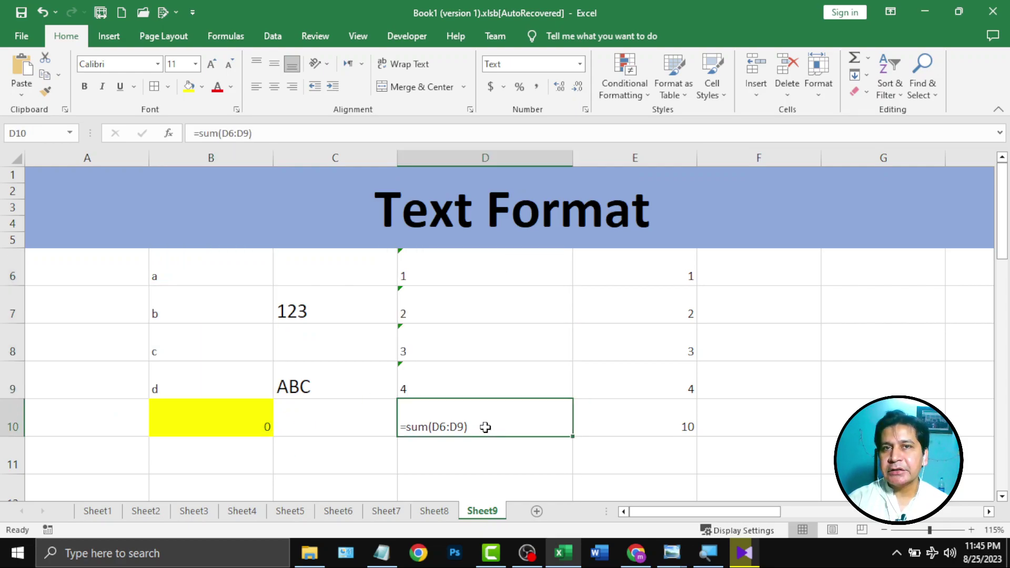
{"action": "left_click", "coordinate": [431, 269]}
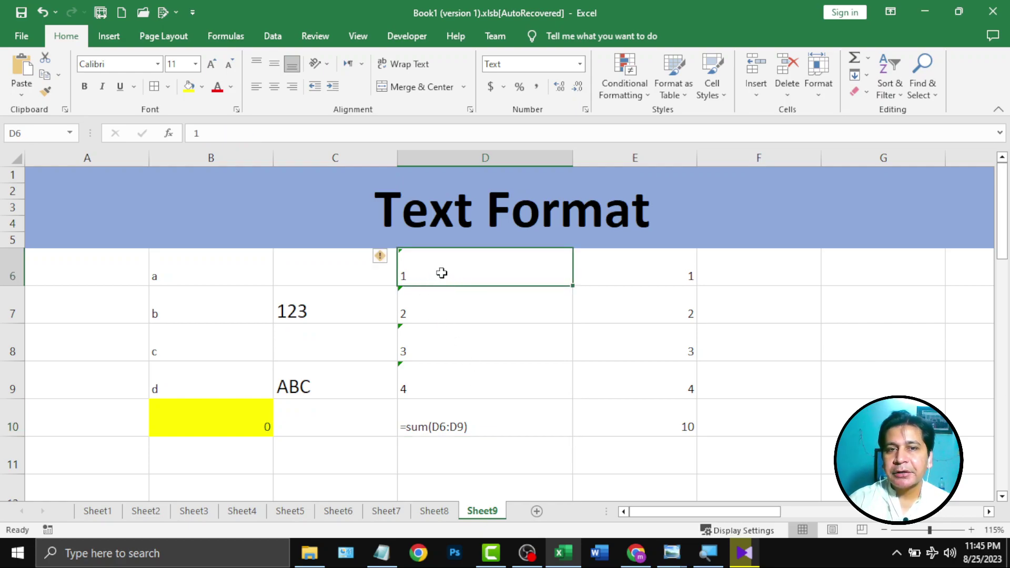
{"action": "left_click", "coordinate": [472, 314]}
{"action": "left_click", "coordinate": [471, 352]}
{"action": "left_click", "coordinate": [470, 384]}
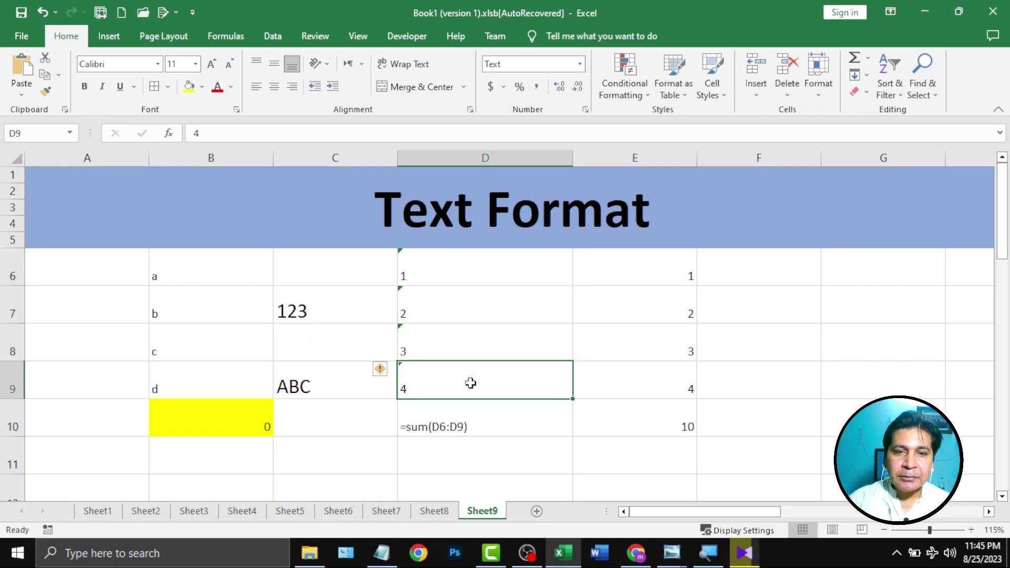
{"action": "left_click", "coordinate": [451, 273]}
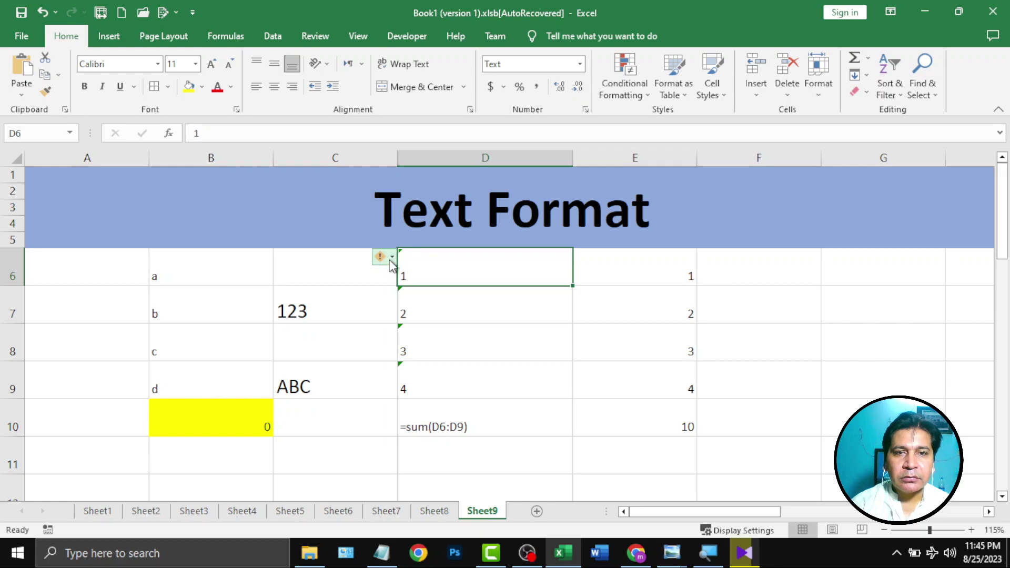
- Convert the text-stored 1–4 in D6:D9 to numbers using the error-indicator menu
{"action": "left_click", "coordinate": [392, 258]}
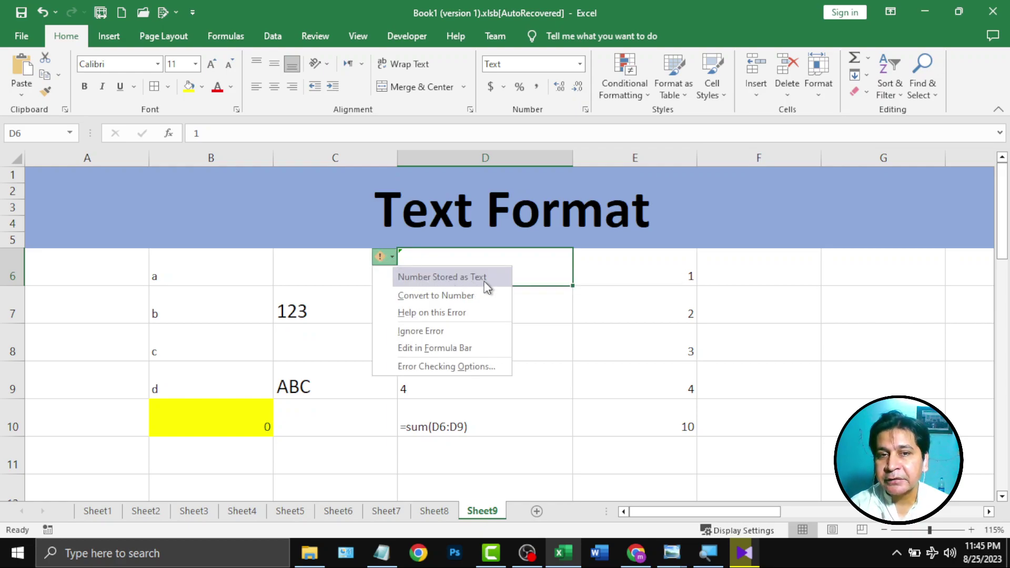
{"action": "left_click", "coordinate": [450, 297]}
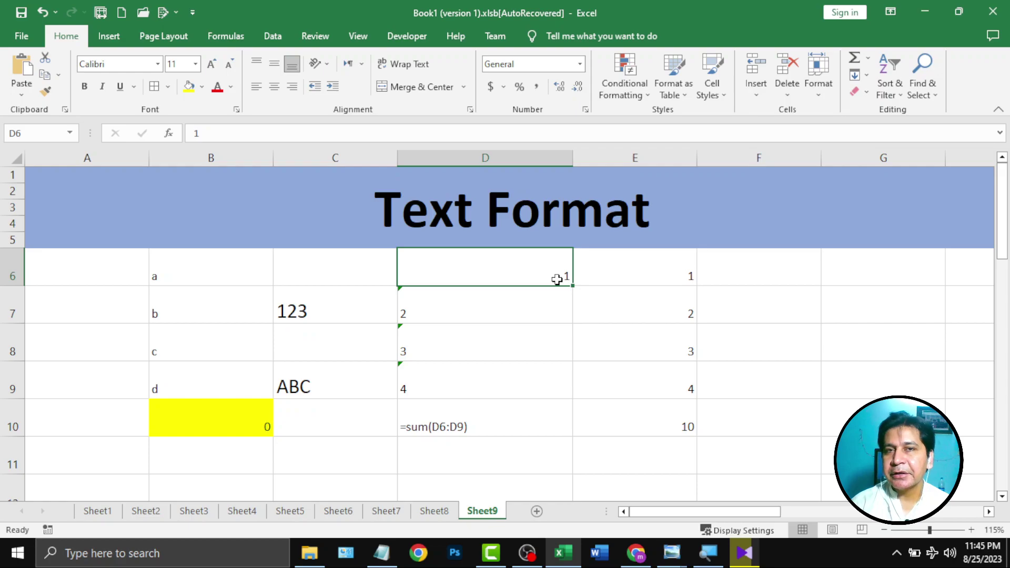
{"action": "left_click", "coordinate": [409, 304]}
{"action": "left_click", "coordinate": [387, 299]}
{"action": "left_click", "coordinate": [408, 333]}
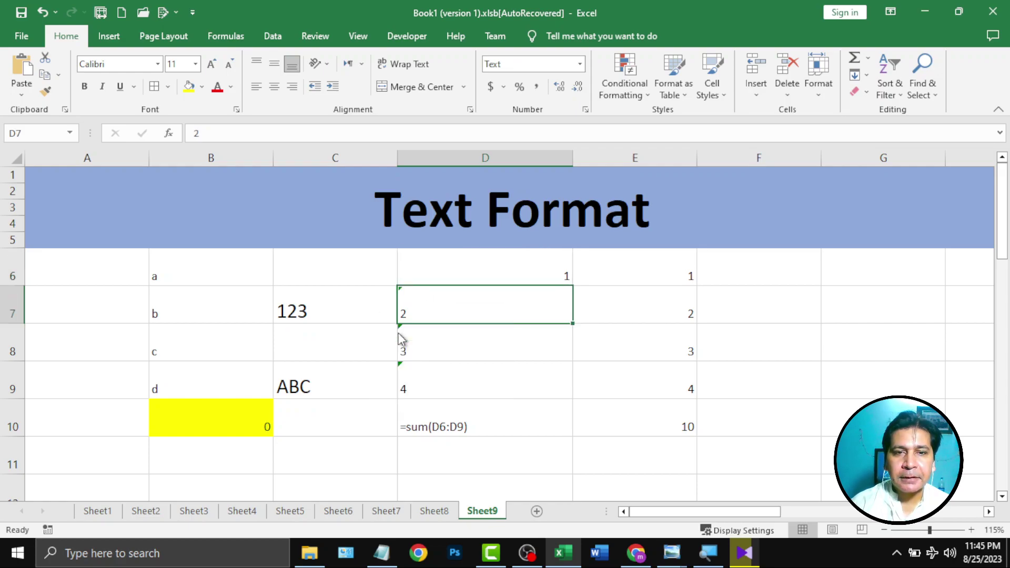
{"action": "left_click", "coordinate": [446, 346]}
{"action": "left_click", "coordinate": [388, 337]}
{"action": "left_click", "coordinate": [405, 370]}
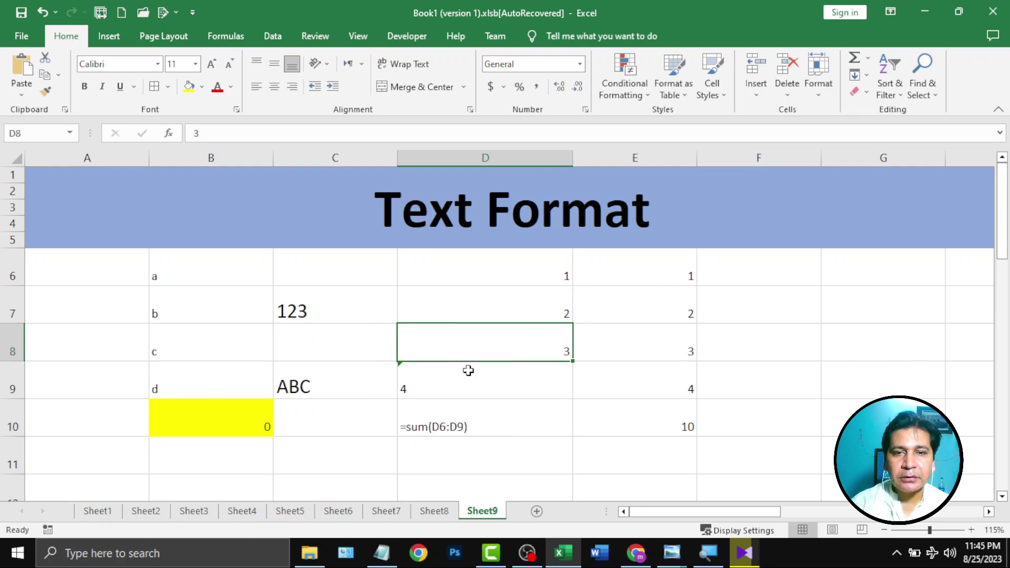
{"action": "left_click", "coordinate": [467, 372]}
{"action": "left_click", "coordinate": [391, 371]}
{"action": "left_click", "coordinate": [406, 410]}
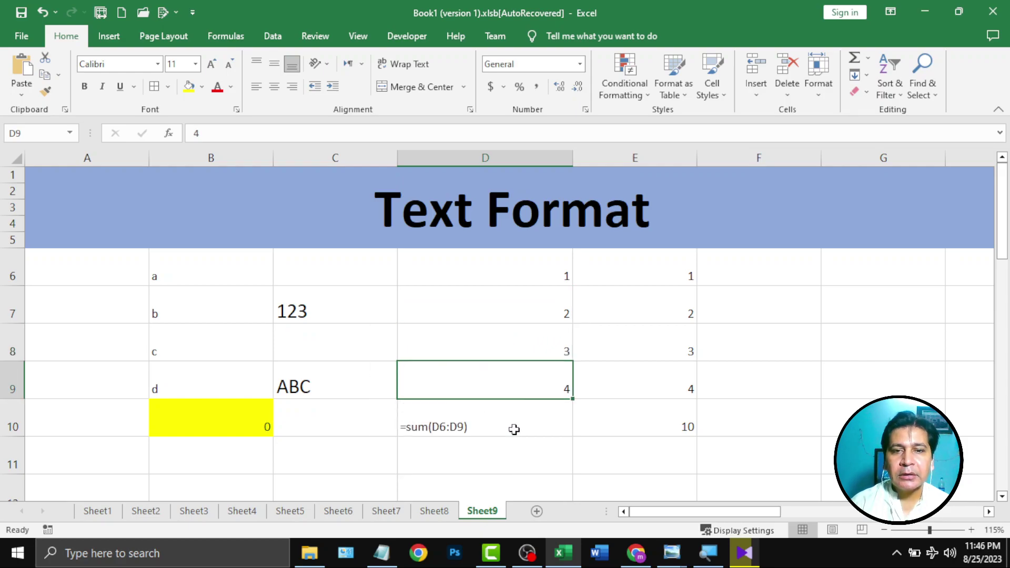
{"action": "double_click", "coordinate": [515, 427]}
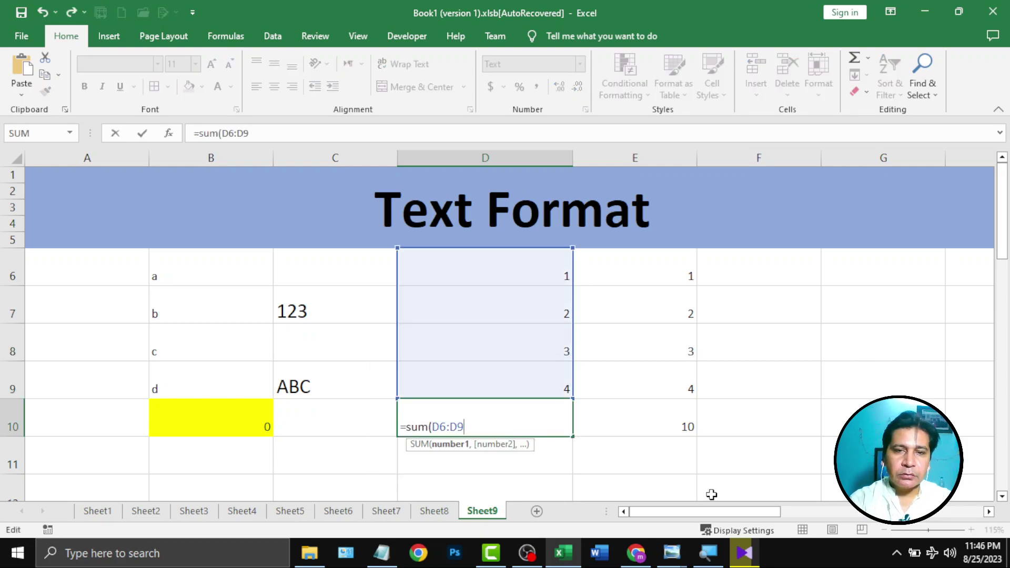
- Retype =SUM(D6:D9) in D10, then undo with Ctrl+Z so D6:D9 return to text
{"action": "key", "text": "BackSpace"}
{"action": "key", "text": "BackSpace"}
{"action": "key", "text": "BackSpace"}
{"action": "key", "text": "BackSpace"}
{"action": "type", "text": "=sum"}
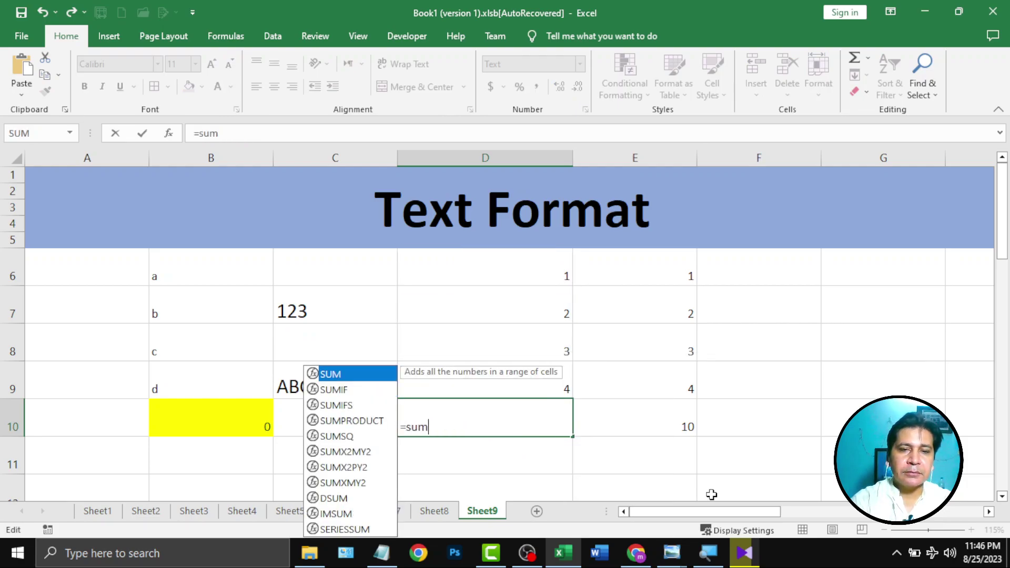
{"action": "key", "text": "Tab"}
{"action": "left_click_drag", "start_coordinate": [522, 268], "coordinate": [536, 390]}
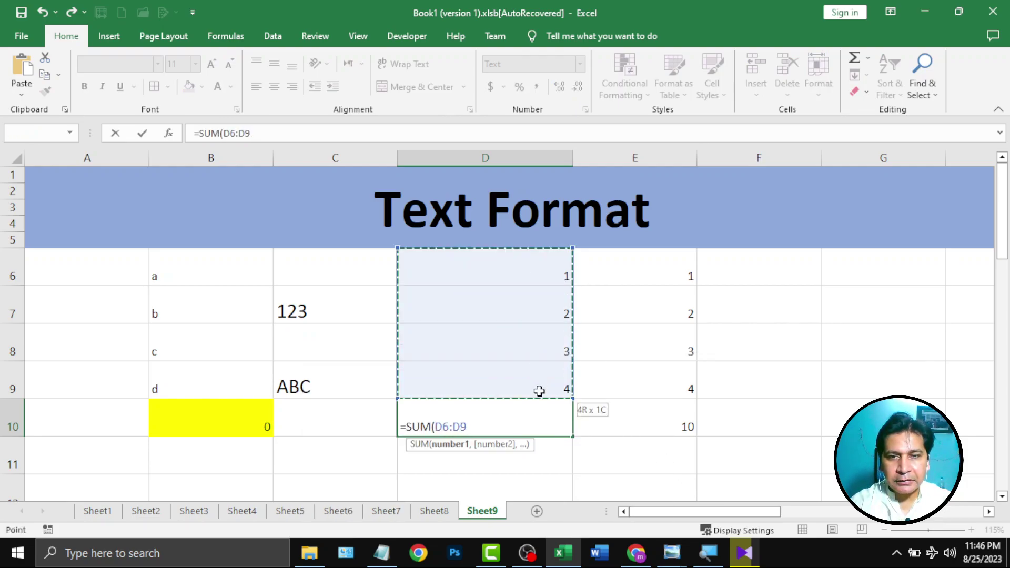
{"action": "key", "text": "Tab"}
{"action": "key", "text": "Left"}
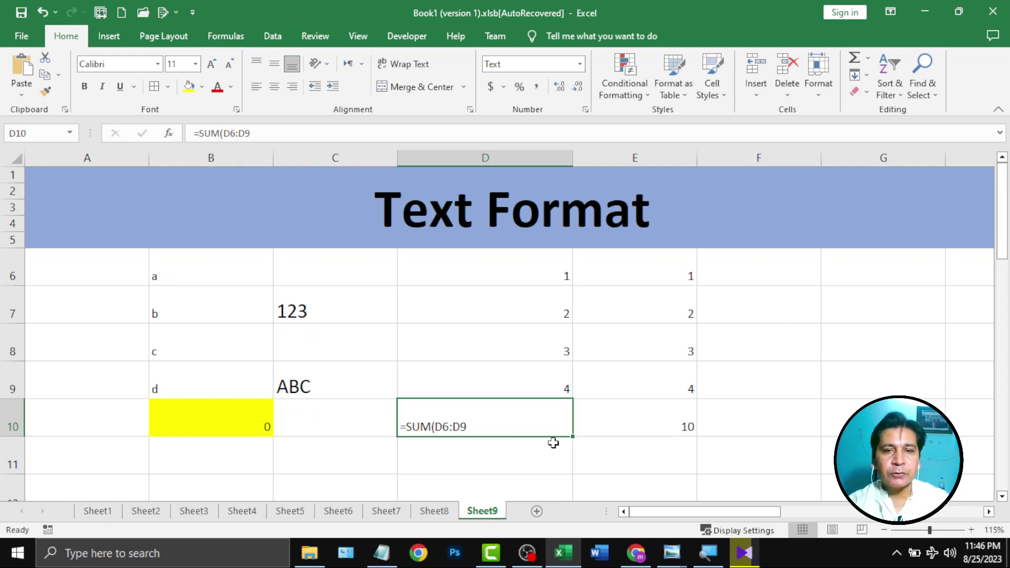
{"action": "key", "text": "ctrl+z"}
{"action": "key", "text": "ctrl+z"}
{"action": "key", "text": "ctrl+z"}
{"action": "key", "text": "ctrl+z"}
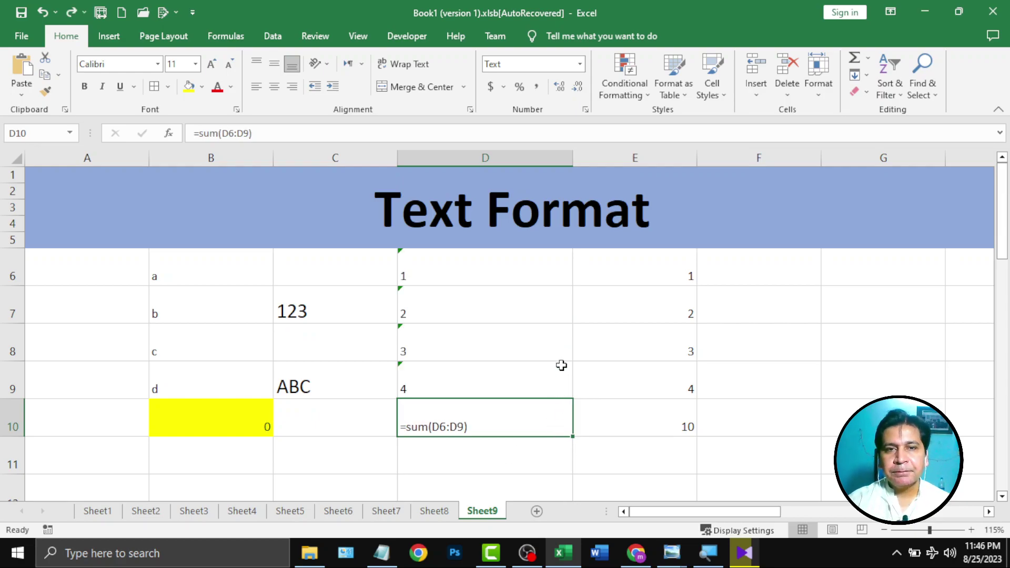
- Apply Number format to D6:D9 and re-enter each cell so they show 1.00–4.00
{"action": "left_click_drag", "start_coordinate": [472, 275], "coordinate": [471, 389]}
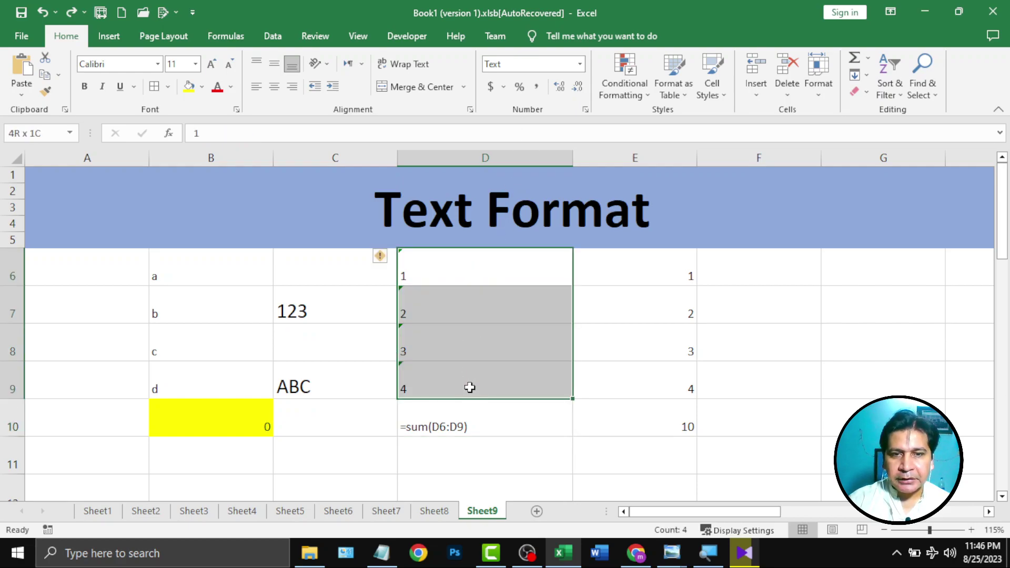
{"action": "left_click", "coordinate": [581, 65]}
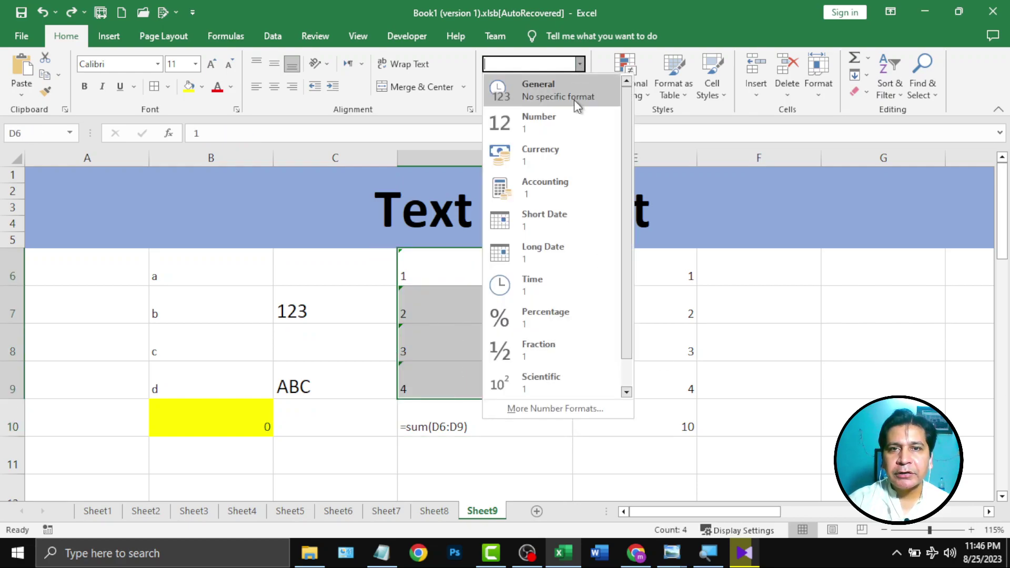
{"action": "left_click", "coordinate": [573, 126]}
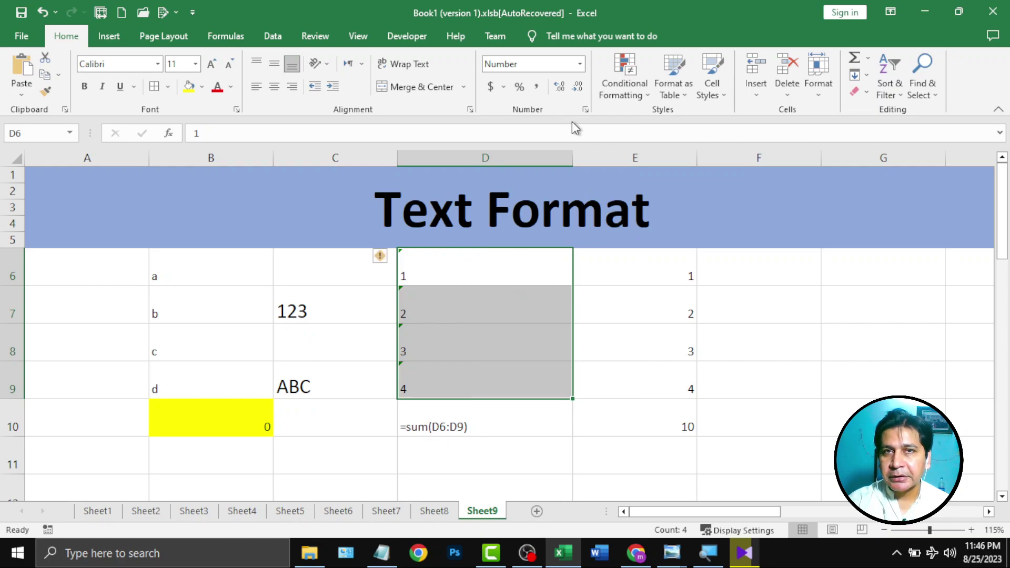
{"action": "double_click", "coordinate": [490, 279]}
{"action": "double_click", "coordinate": [487, 305]}
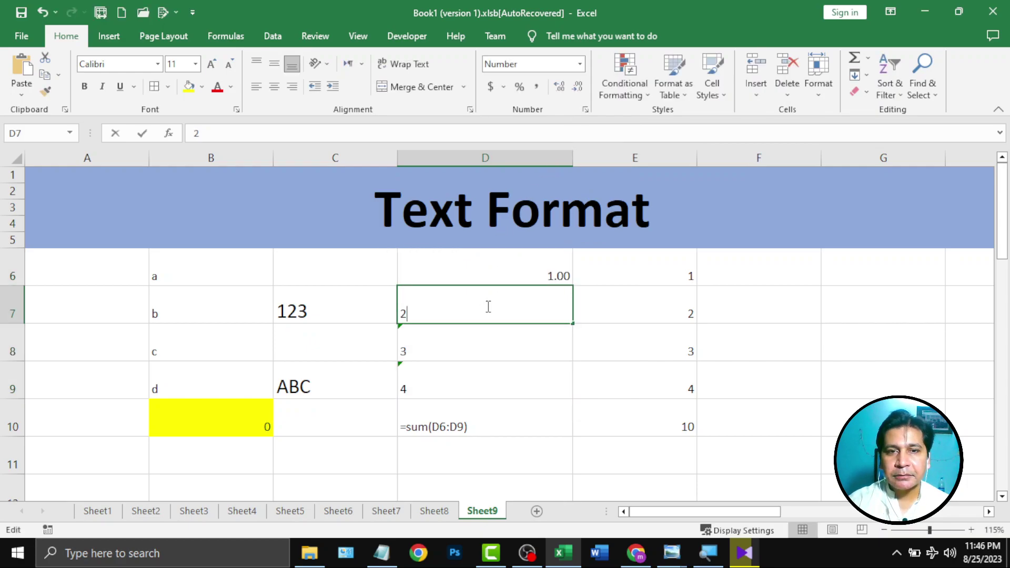
{"action": "double_click", "coordinate": [483, 345]}
{"action": "double_click", "coordinate": [481, 376]}
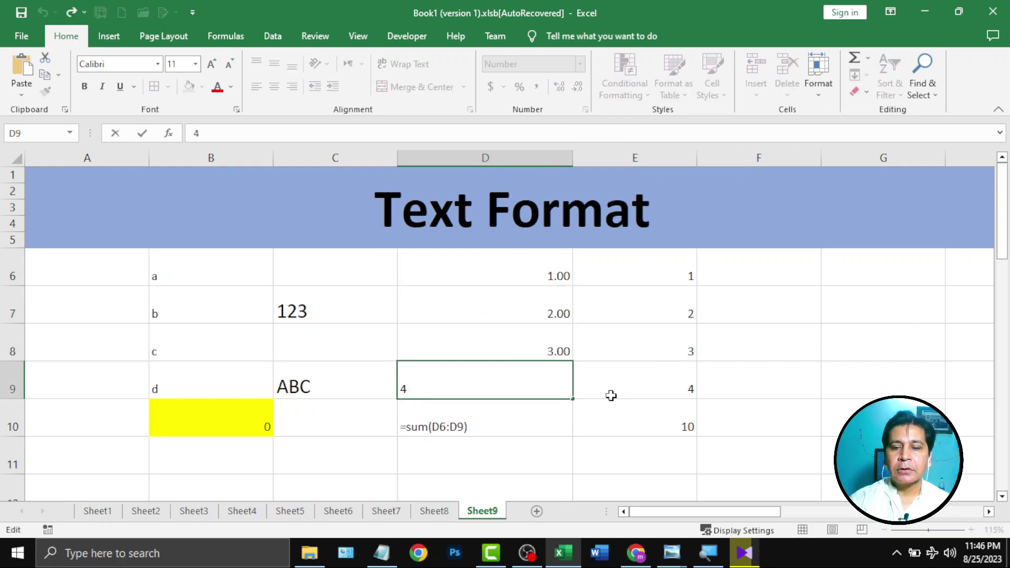
{"action": "key", "text": "Return"}
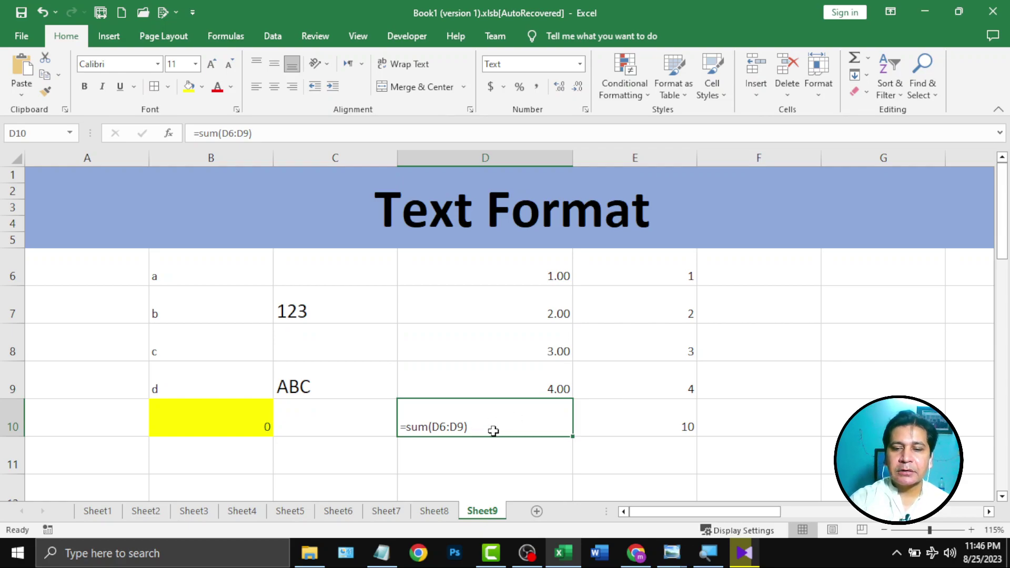
- Replace D10's contents with the formula =SUM(D6:D9)
{"action": "key", "text": "Delete"}
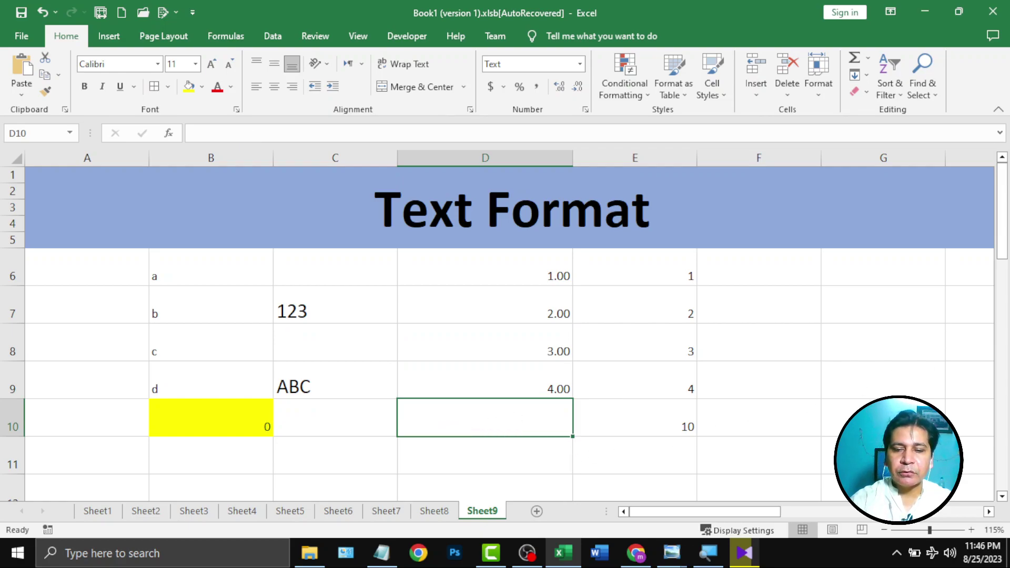
{"action": "type", "text": "=sum"}
{"action": "key", "text": "Tab"}
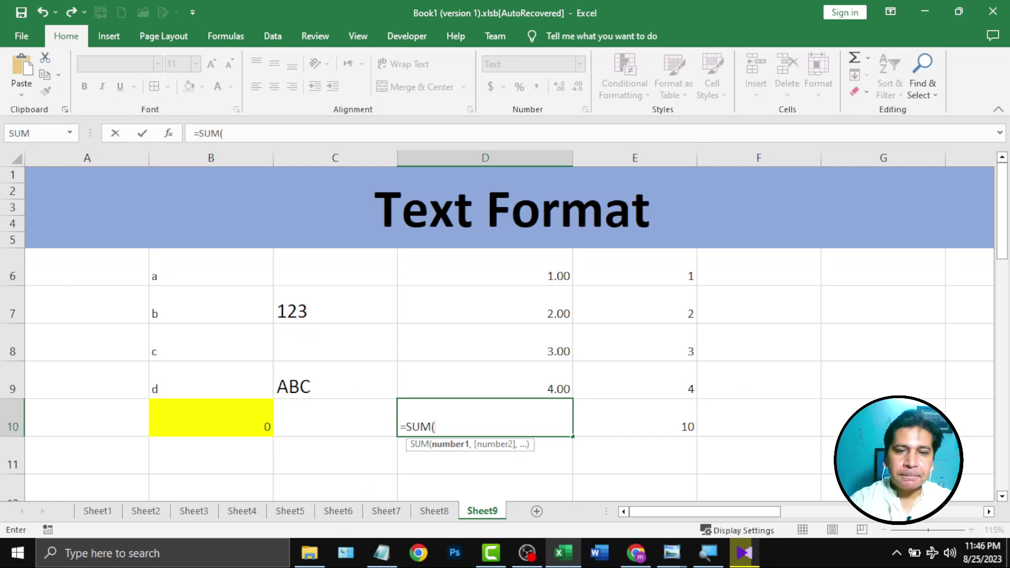
{"action": "left_click_drag", "start_coordinate": [541, 279], "coordinate": [535, 387]}
{"action": "key", "text": "Tab"}
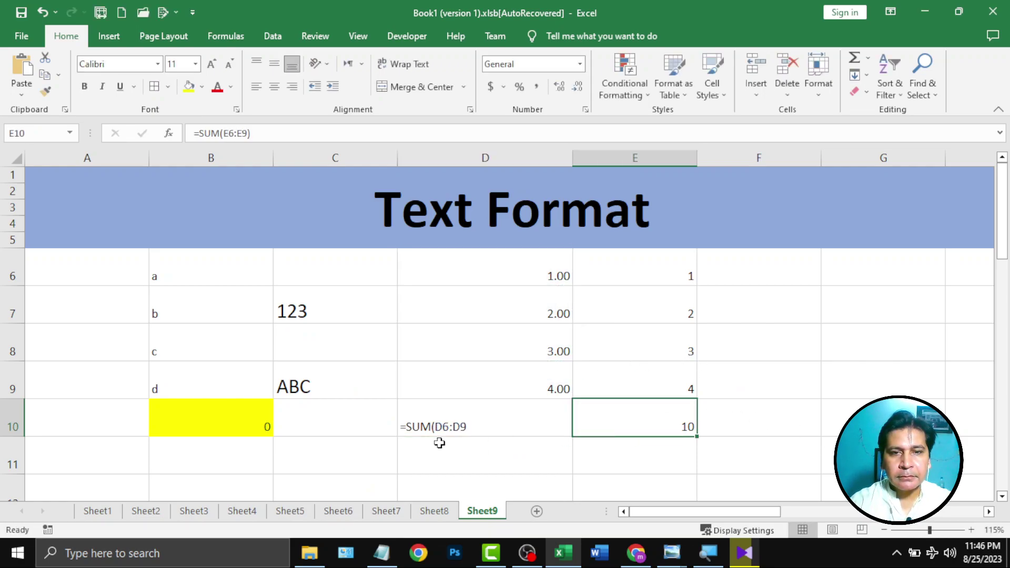
{"action": "double_click", "coordinate": [489, 424]}
{"action": "type", "text": ")"}
{"action": "key", "text": "Return"}
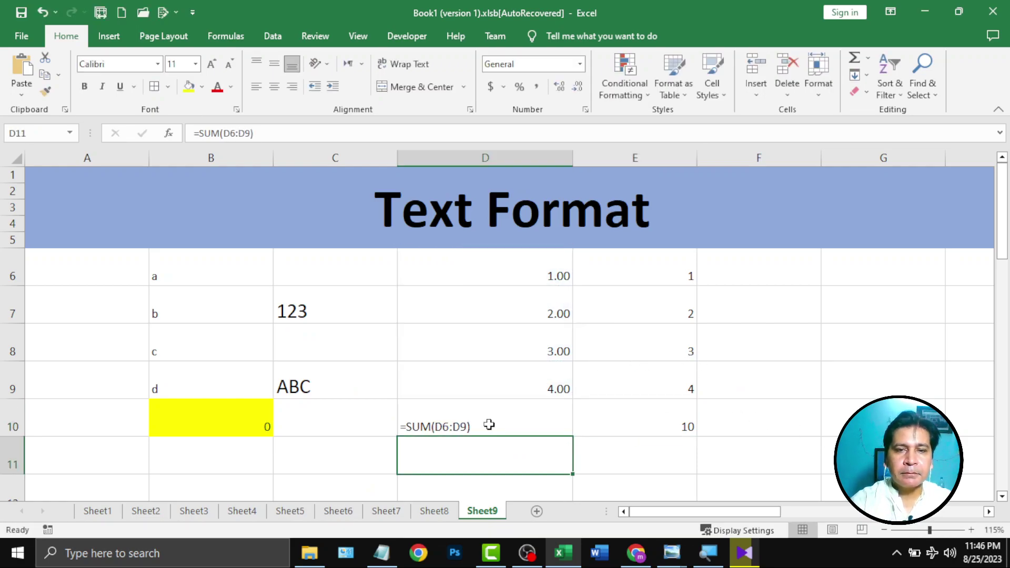
{"action": "left_click", "coordinate": [490, 424]}
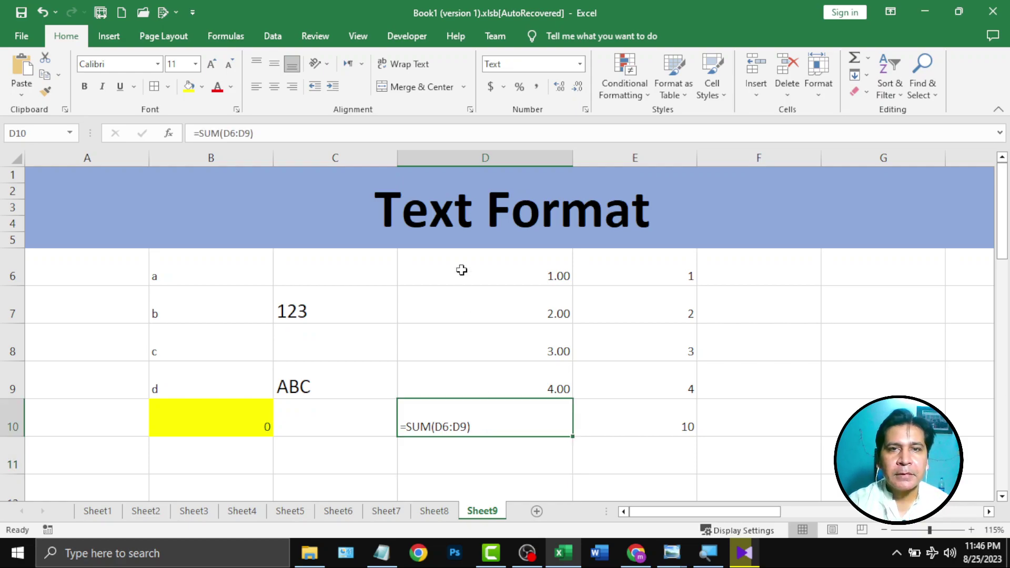
- Set D10 to General format and re-enter it so it calculates the 10.00 total
{"action": "left_click", "coordinate": [580, 64]}
{"action": "left_click", "coordinate": [575, 102]}
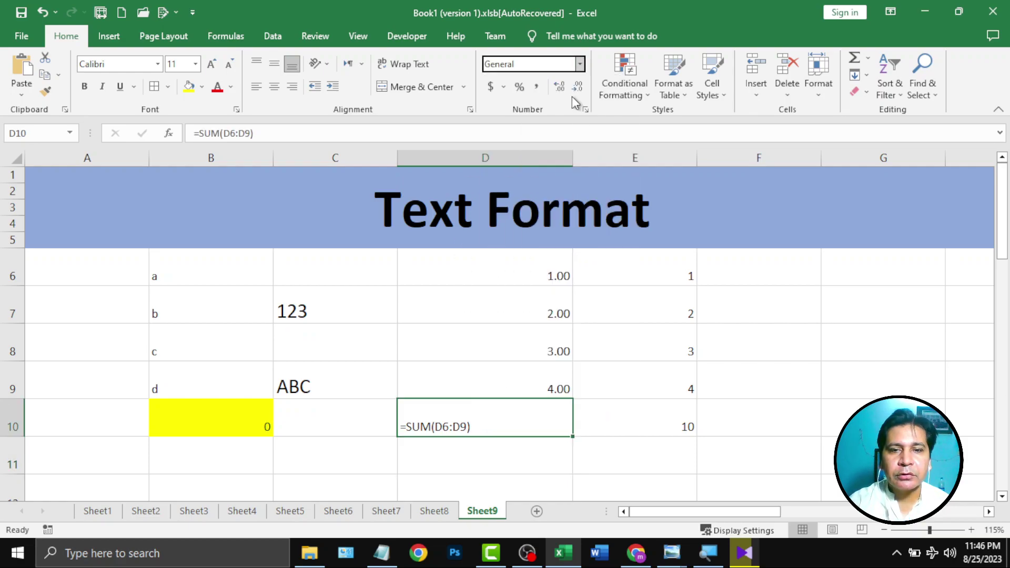
{"action": "double_click", "coordinate": [482, 429]}
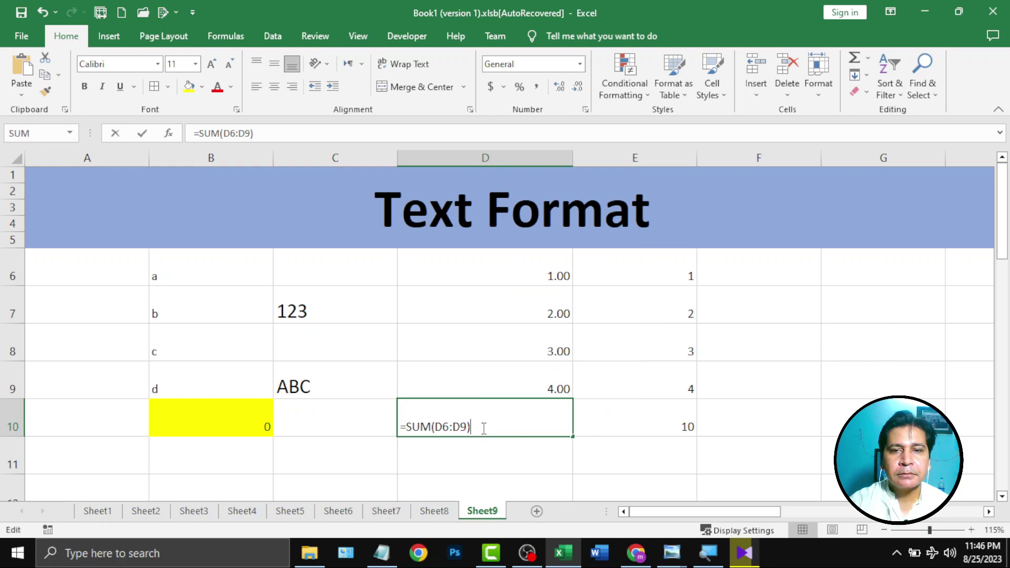
{"action": "key", "text": "Return"}
{"action": "left_click", "coordinate": [501, 388]}
{"action": "left_click", "coordinate": [518, 421]}
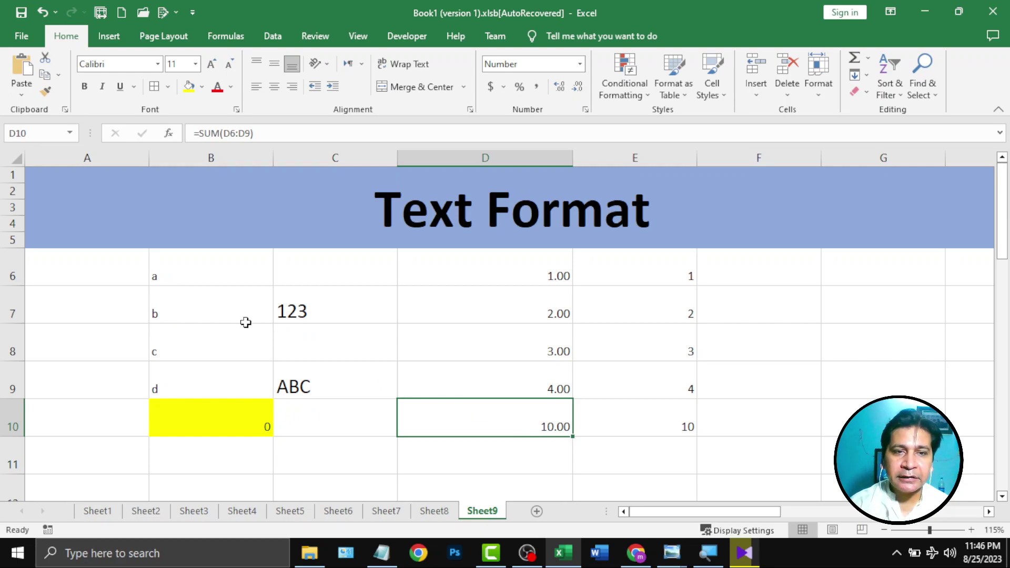
{"action": "left_click", "coordinate": [319, 314]}
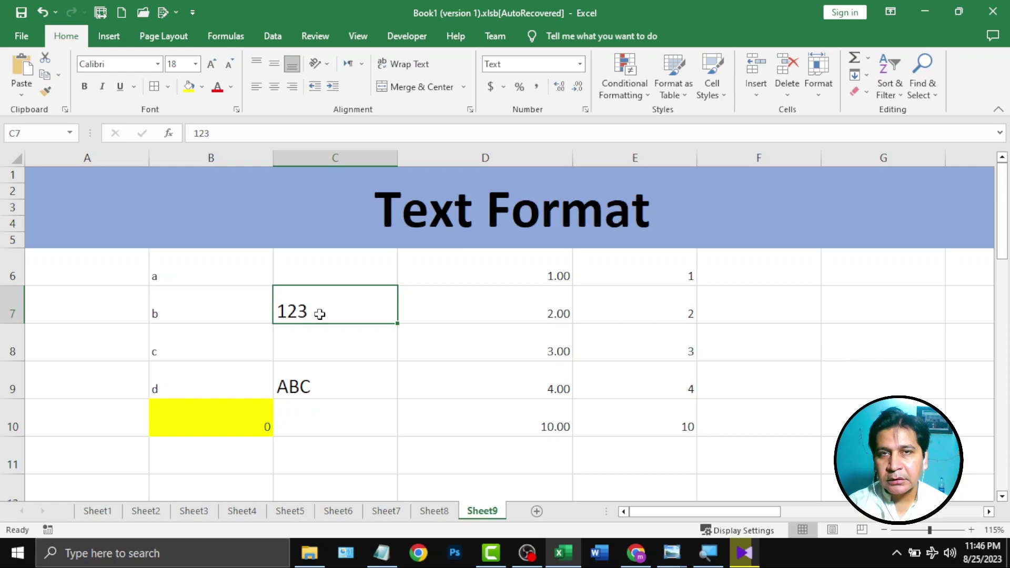
- Convert C7's text 123 to Number format so it shows 123.00, then select E6:E9
{"action": "left_click", "coordinate": [580, 64]}
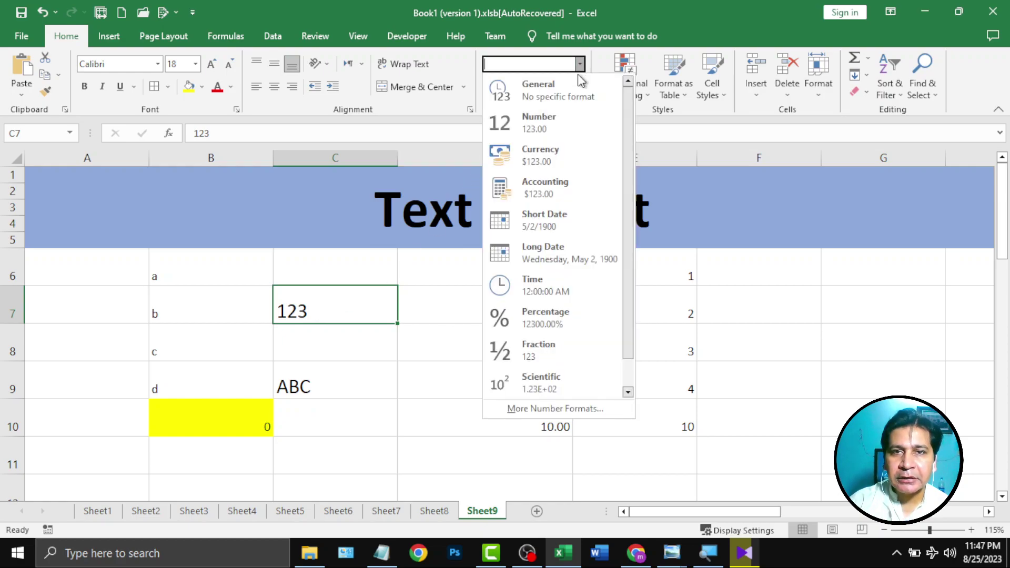
{"action": "left_click", "coordinate": [565, 122]}
{"action": "double_click", "coordinate": [367, 312]}
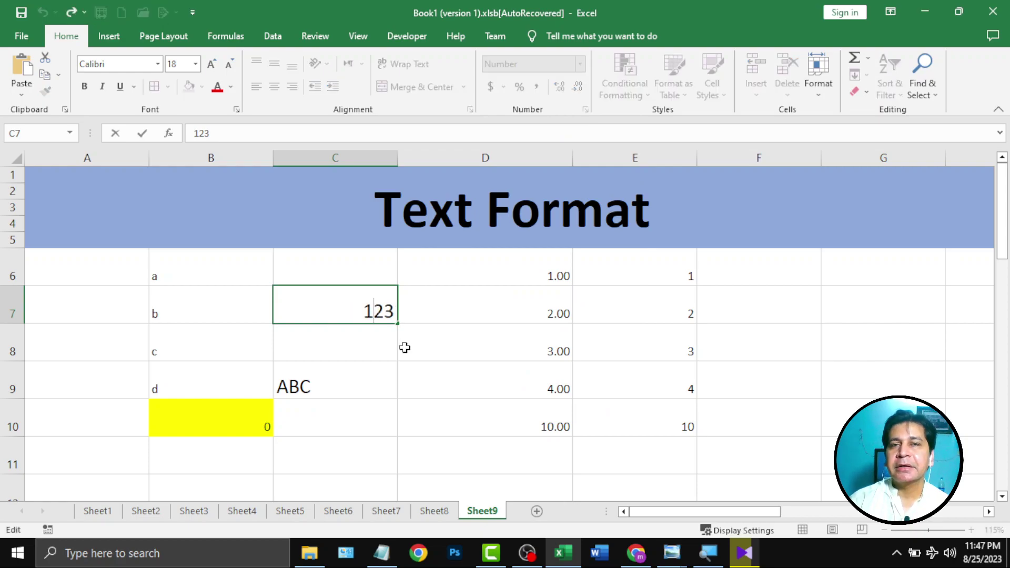
{"action": "key", "text": "Return"}
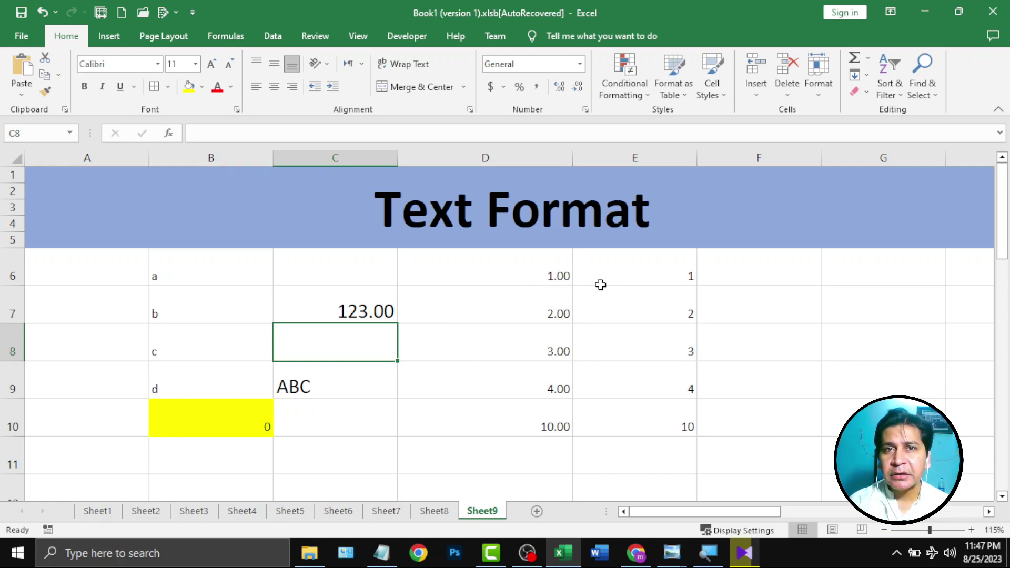
{"action": "left_click_drag", "start_coordinate": [638, 290], "coordinate": [653, 387]}
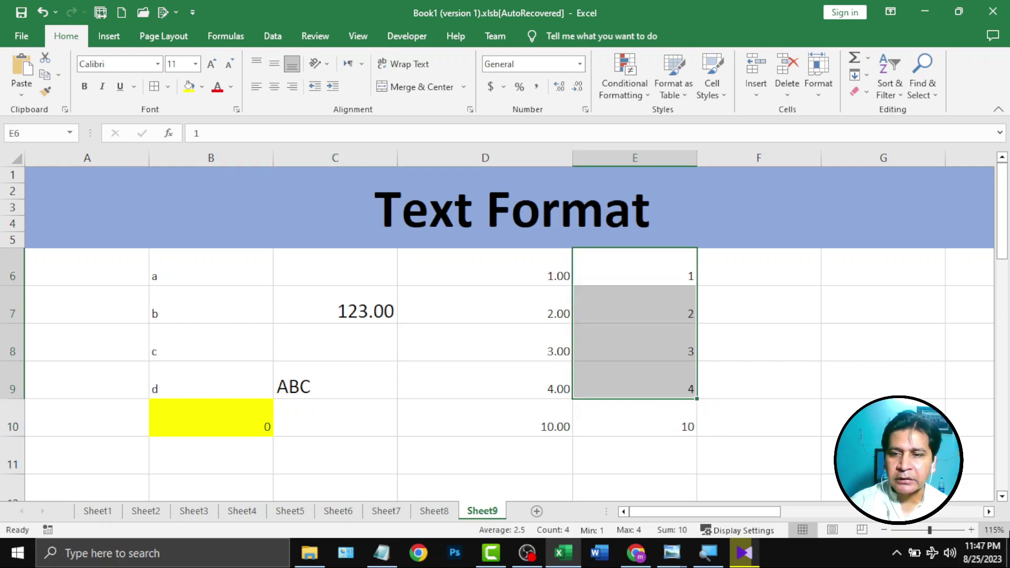
- Clear everything from the demo area A6:F11
{"action": "left_click_drag", "start_coordinate": [124, 269], "coordinate": [751, 446]}
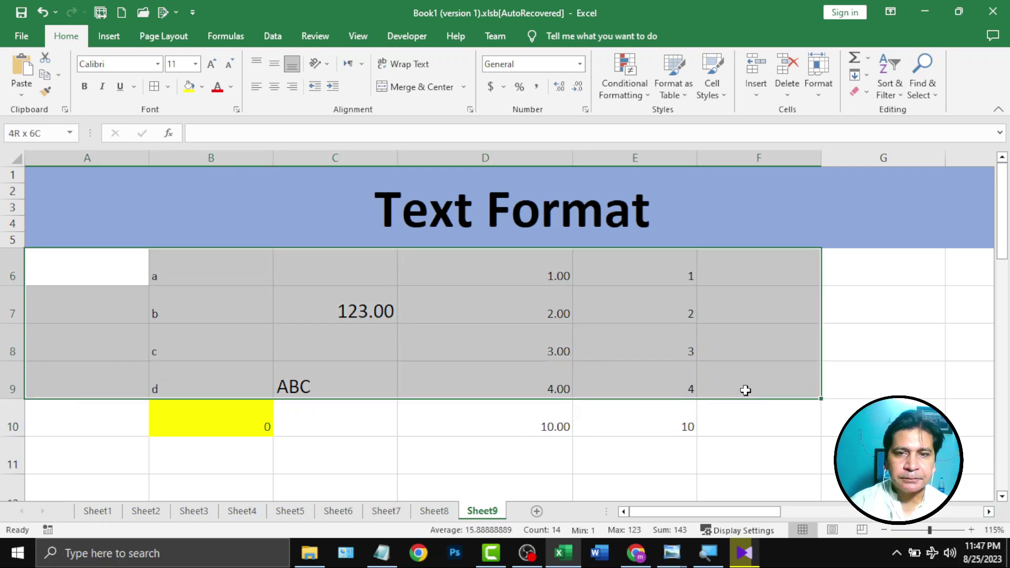
{"action": "left_click", "coordinate": [859, 92]}
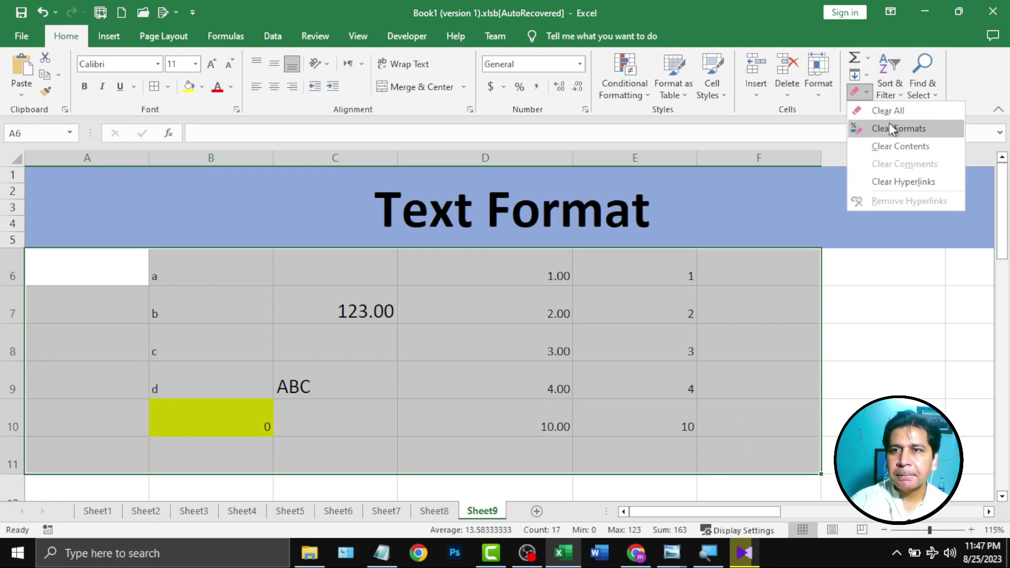
{"action": "left_click", "coordinate": [889, 111]}
{"action": "left_click", "coordinate": [329, 298]}
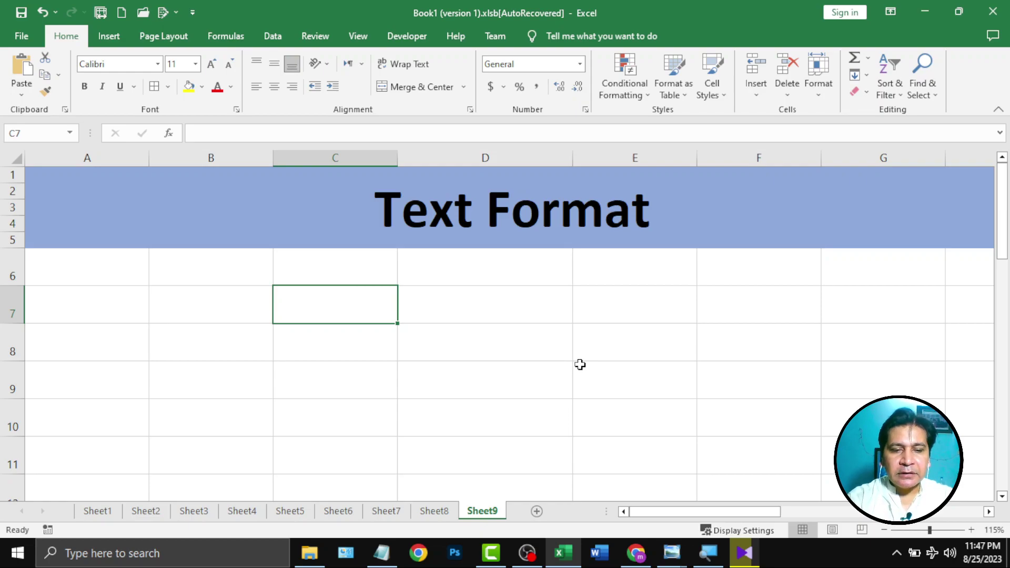
{"action": "type", "text": "1377711"}
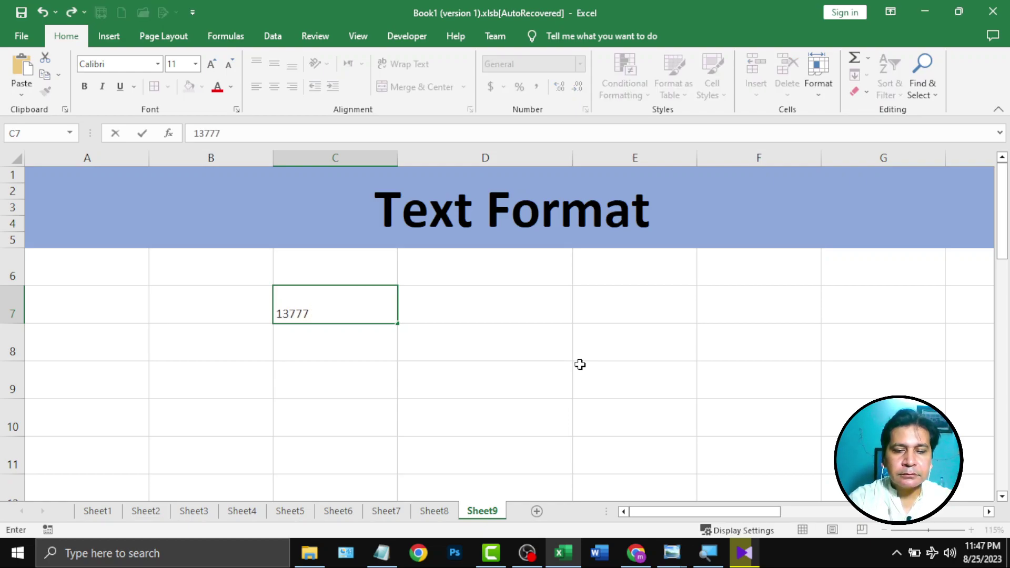
{"action": "type", "text": "22"}
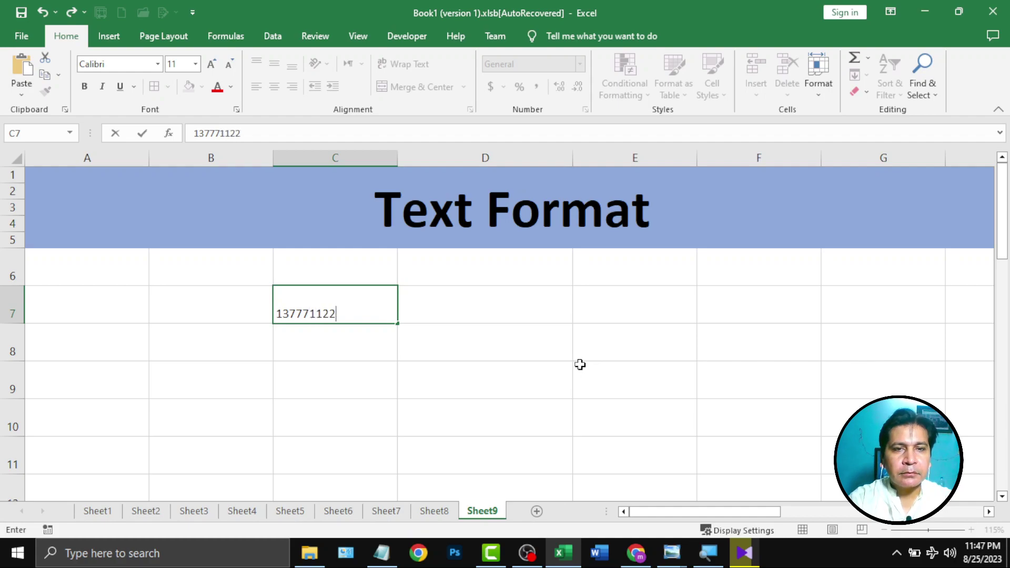
{"action": "type", "text": "33451"}
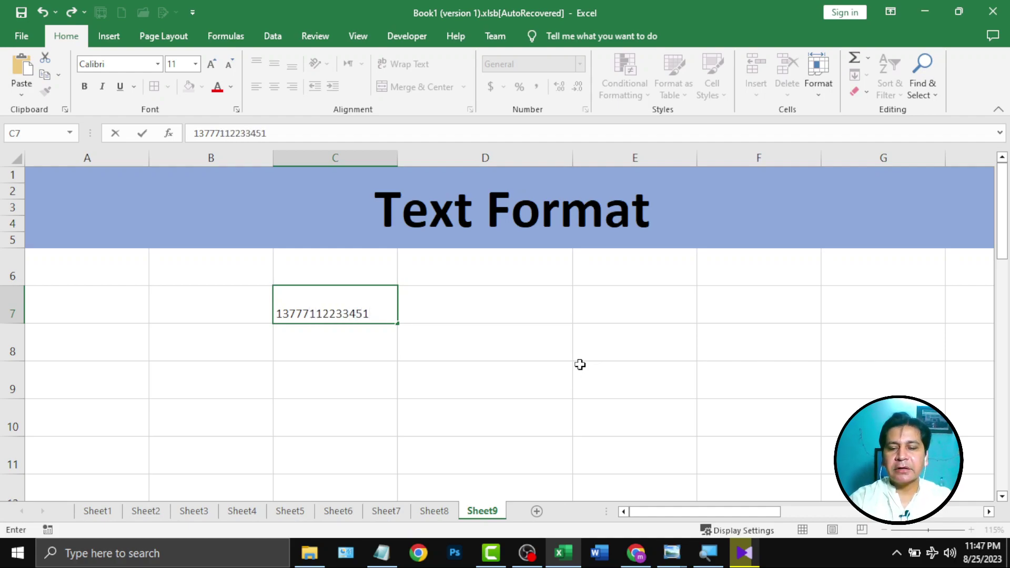
{"action": "key", "text": "Return"}
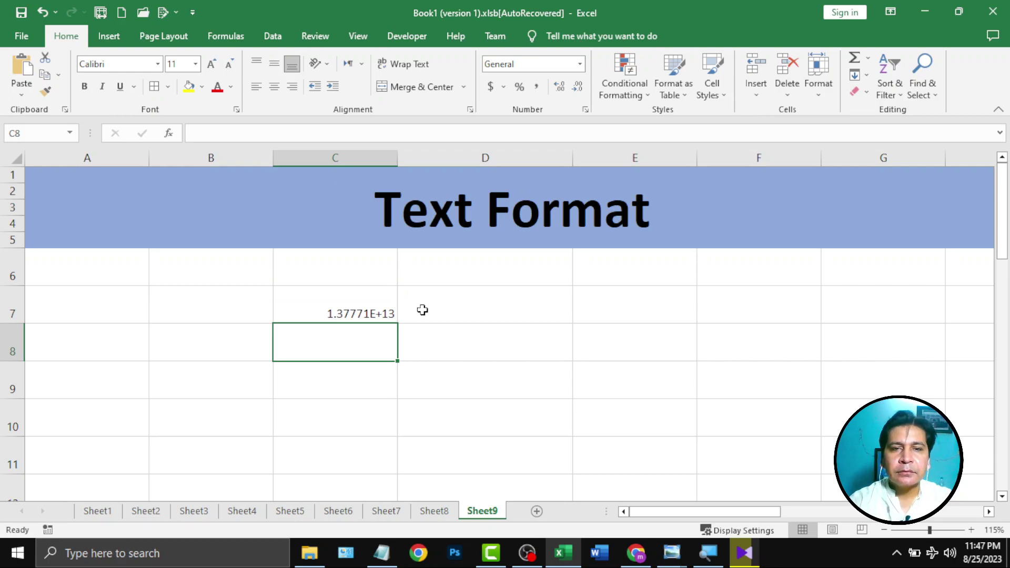
{"action": "key", "text": "Up"}
- Give C7 the Number format with zero decimal places
{"action": "left_click", "coordinate": [580, 64]}
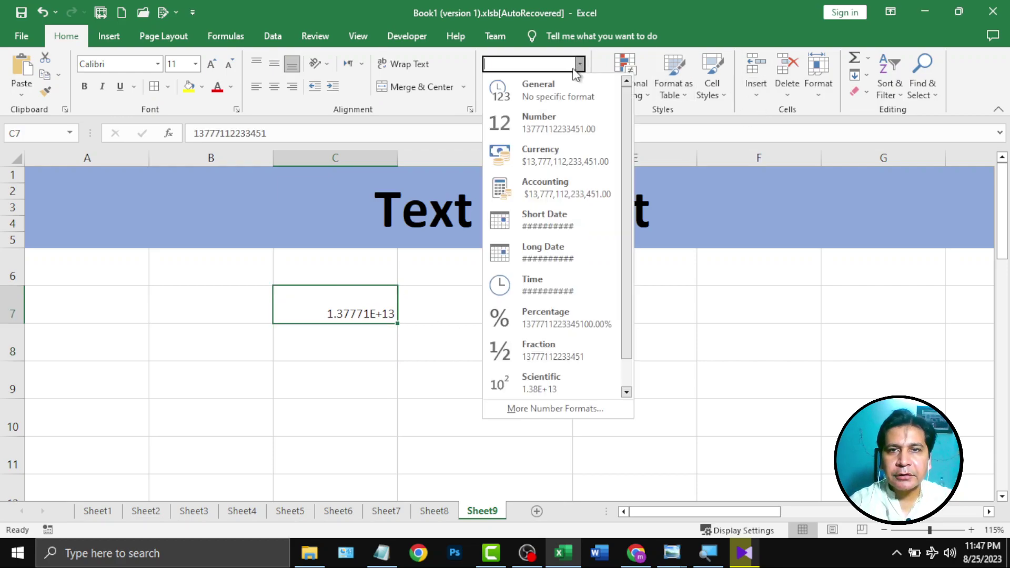
{"action": "left_click", "coordinate": [557, 120]}
{"action": "left_click", "coordinate": [556, 93]}
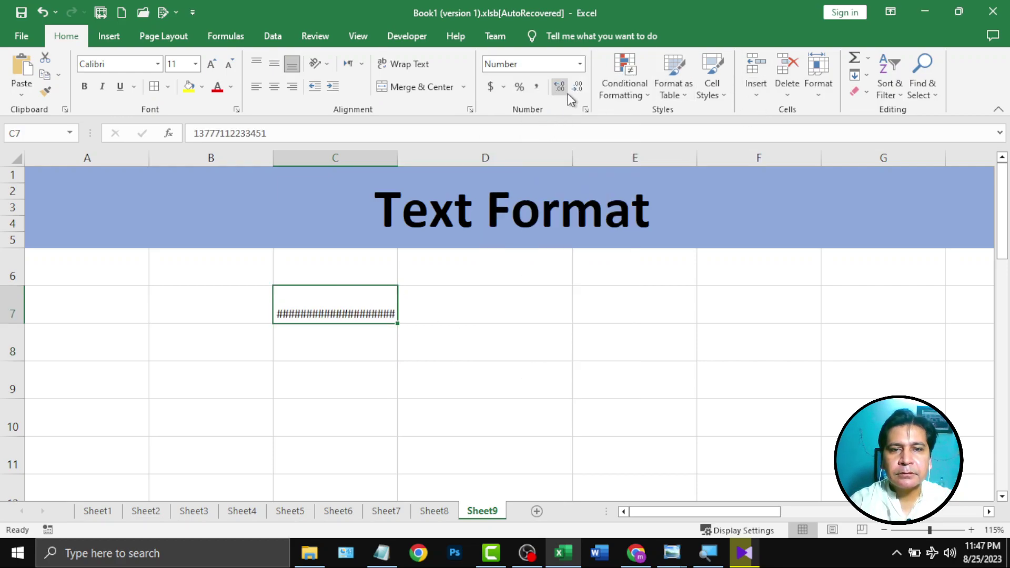
{"action": "left_click", "coordinate": [578, 91]}
{"action": "left_click", "coordinate": [577, 91]}
{"action": "left_click", "coordinate": [577, 92]}
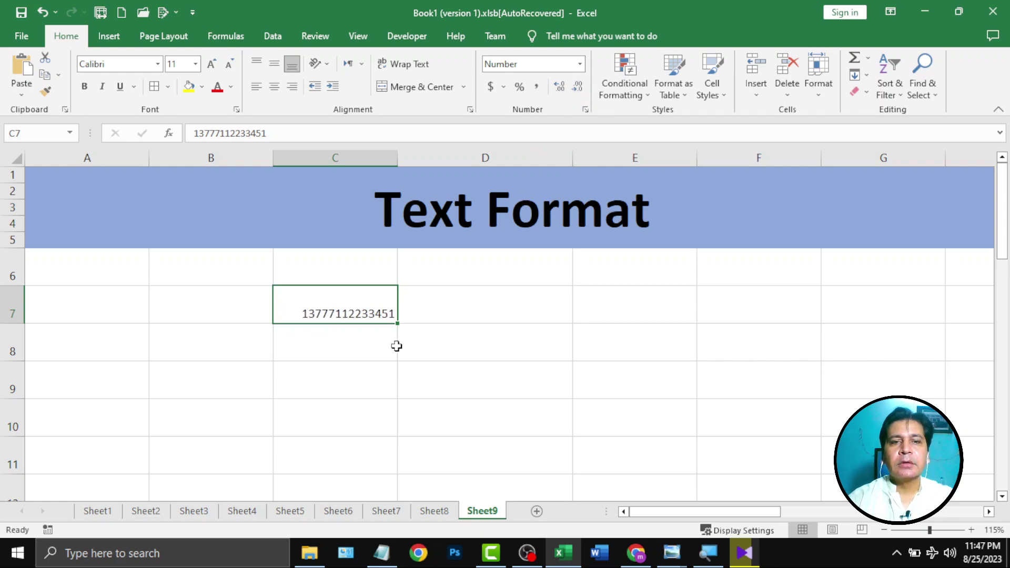
{"action": "key", "text": "ctrl+c"}
{"action": "left_click", "coordinate": [352, 352]}
{"action": "key", "text": "ctrl+v"}
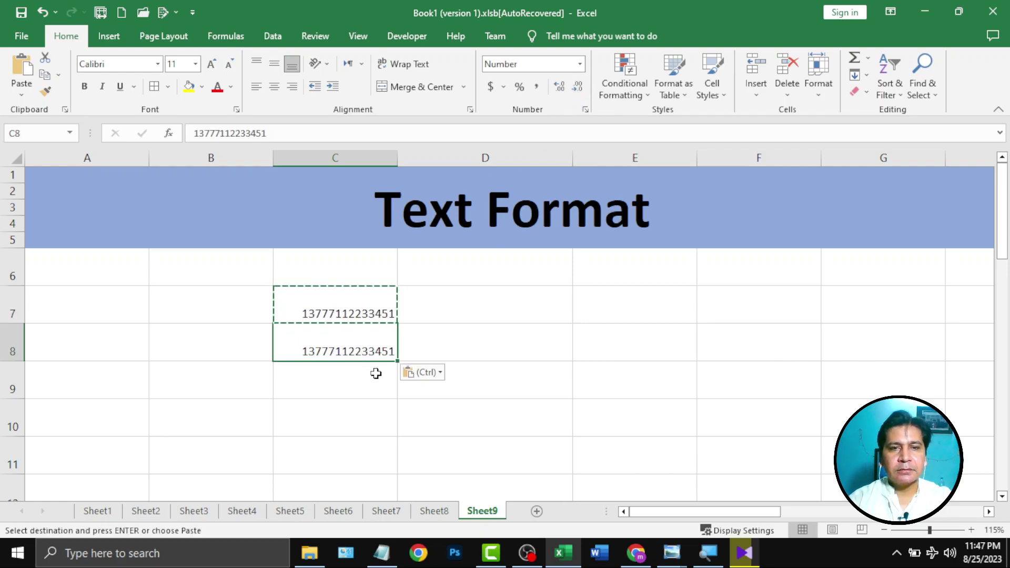
{"action": "key", "text": "Escape"}
{"action": "key", "text": "Return"}
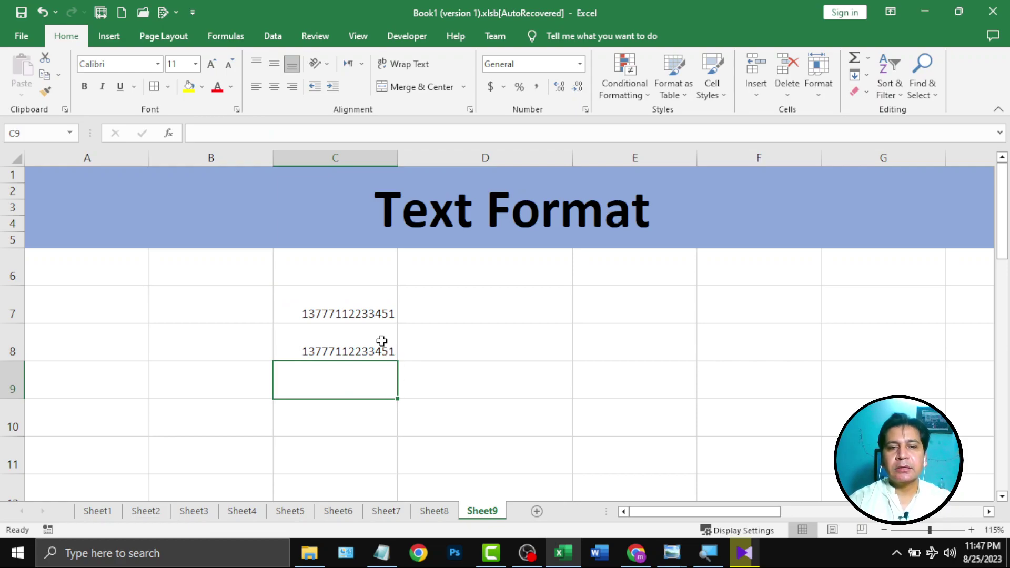
{"action": "double_click", "coordinate": [387, 349]}
{"action": "key", "text": "BackSpace"}
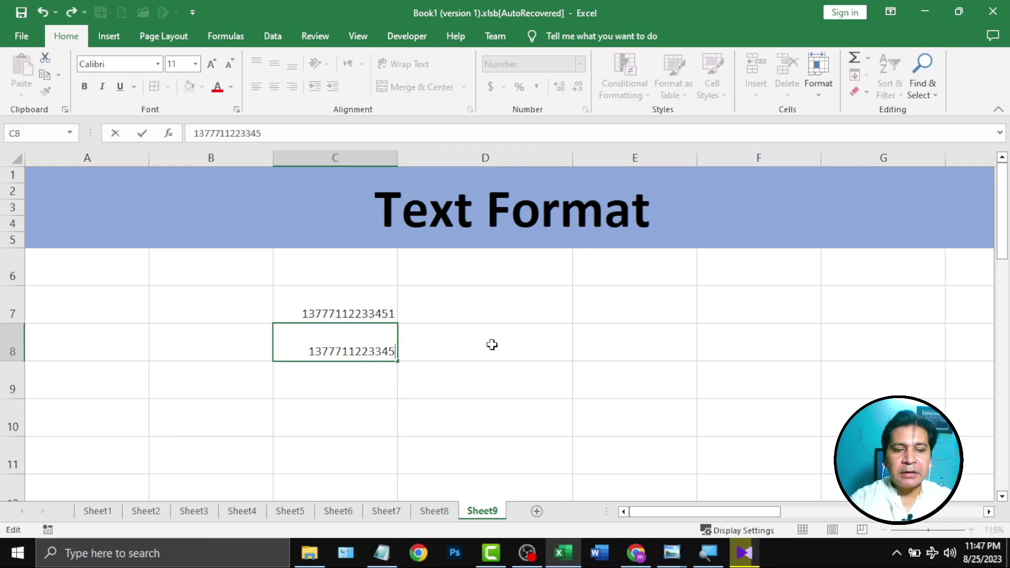
{"action": "type", "text": "2"}
{"action": "key", "text": "Return"}
- Select both long numbers in C7:C8
{"action": "left_click_drag", "start_coordinate": [347, 322], "coordinate": [361, 357]}
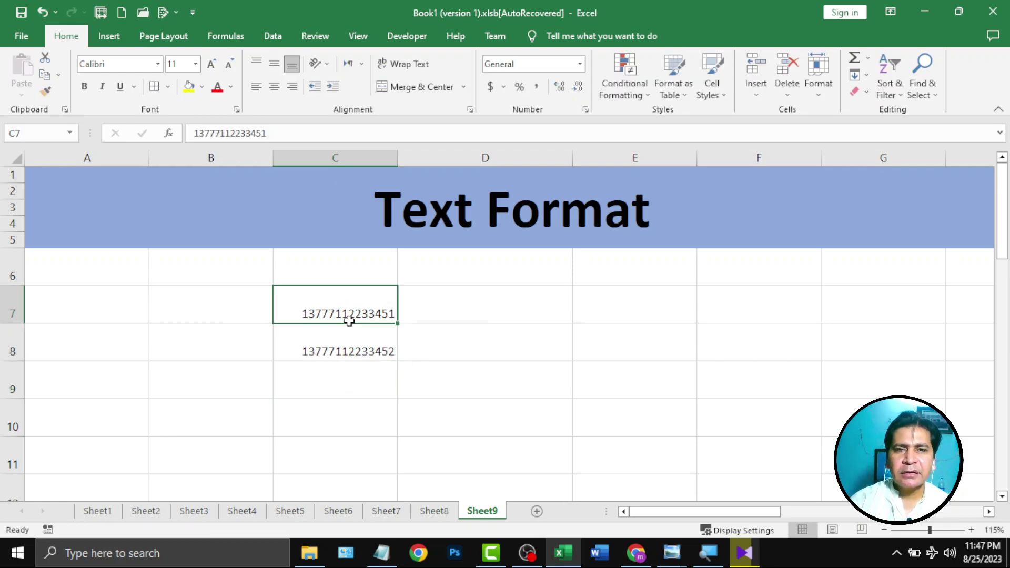
{"action": "left_click", "coordinate": [356, 343]}
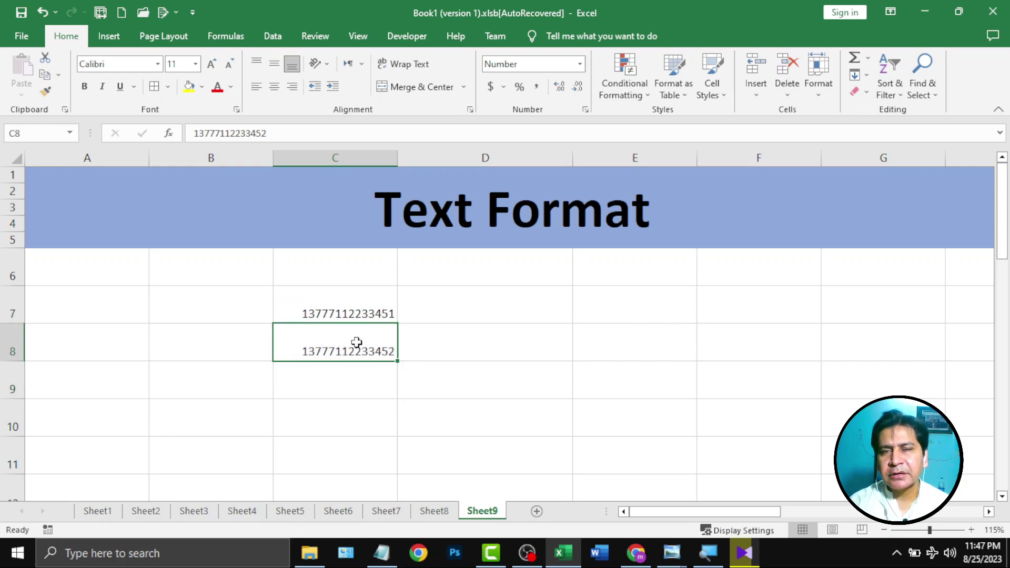
{"action": "left_click", "coordinate": [372, 314]}
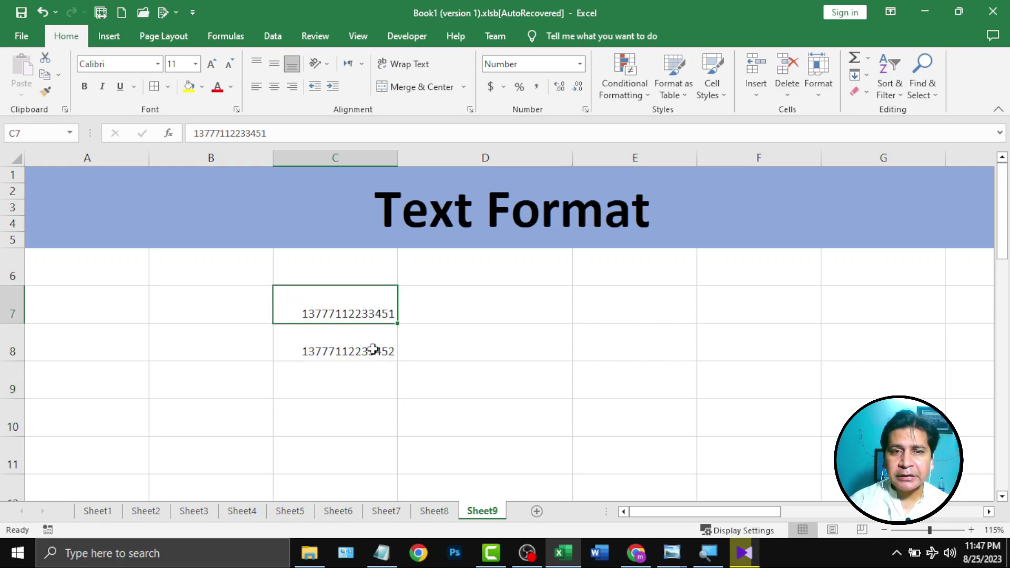
{"action": "left_click", "coordinate": [371, 350]}
{"action": "left_click_drag", "start_coordinate": [352, 315], "coordinate": [354, 343]}
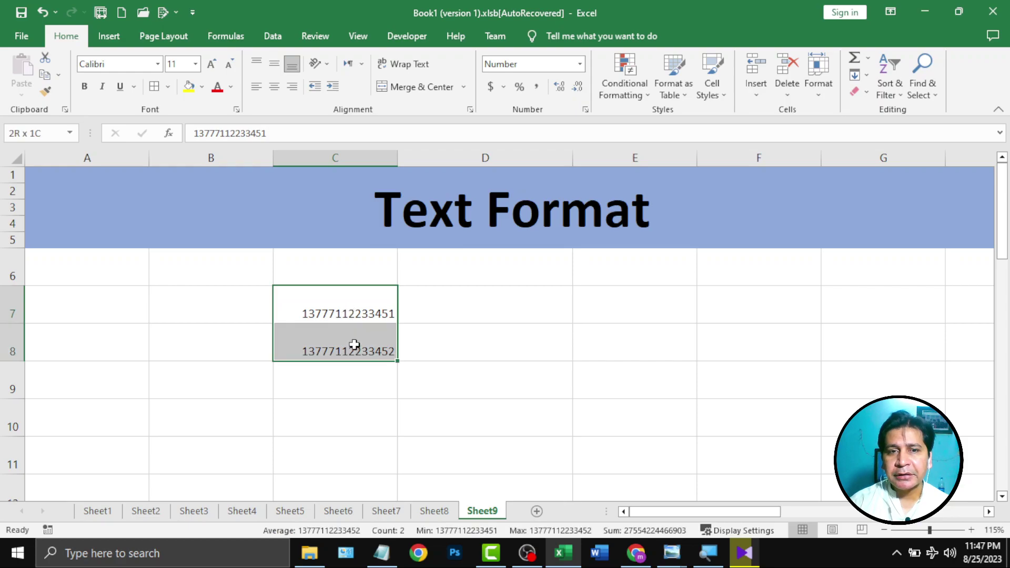
{"action": "left_click", "coordinate": [581, 64]}
- Apply the Text format to C7:C8 so both read 1.37771E+13 left-aligned
{"action": "scroll", "coordinate": [577, 370], "scroll_direction": "down", "scroll_amount": 1}
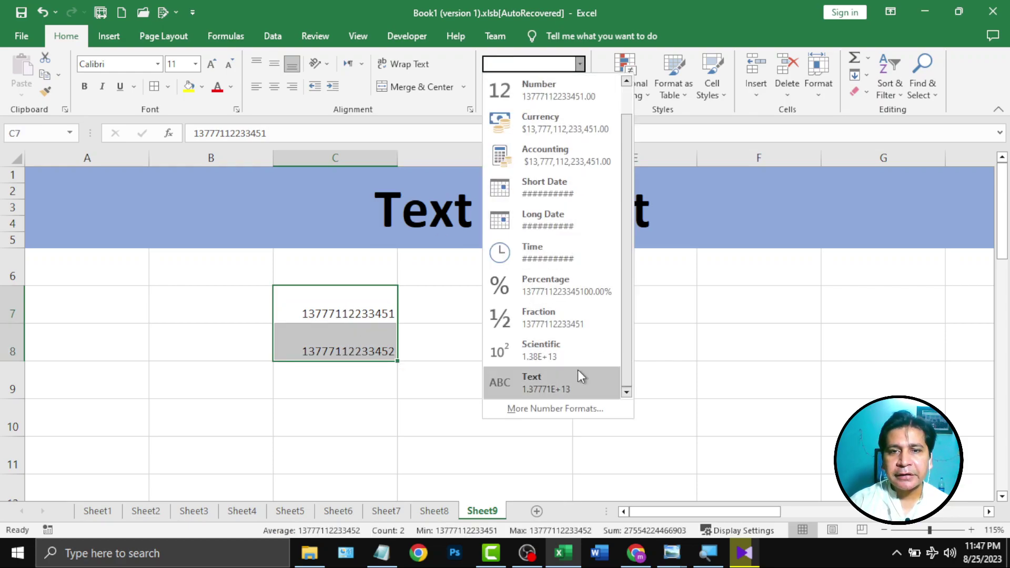
{"action": "left_click", "coordinate": [579, 378]}
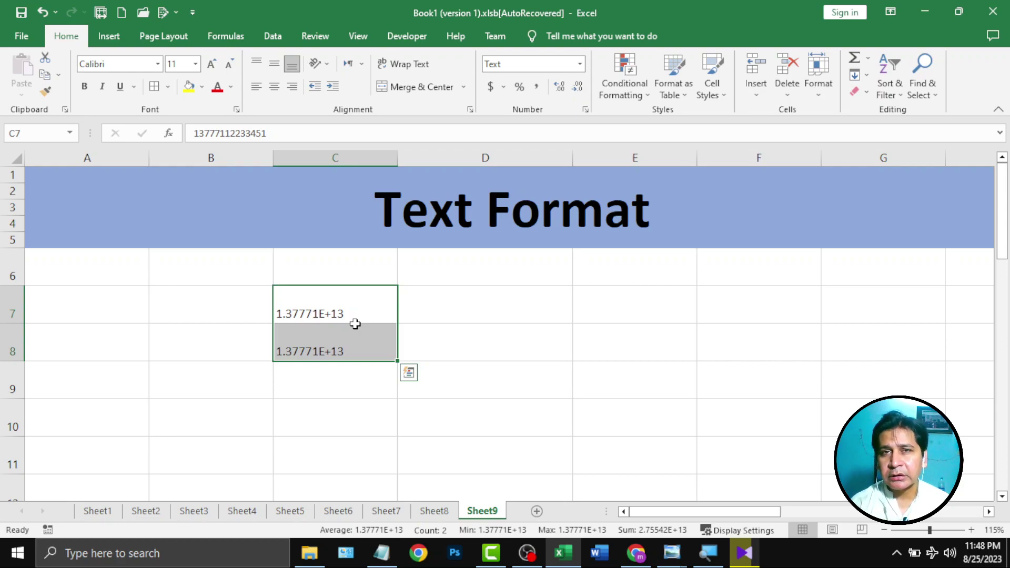
- Type RollNo in D7 and D8, and roll numbers 1 and 2 in E7:E8
{"action": "left_click", "coordinate": [503, 301]}
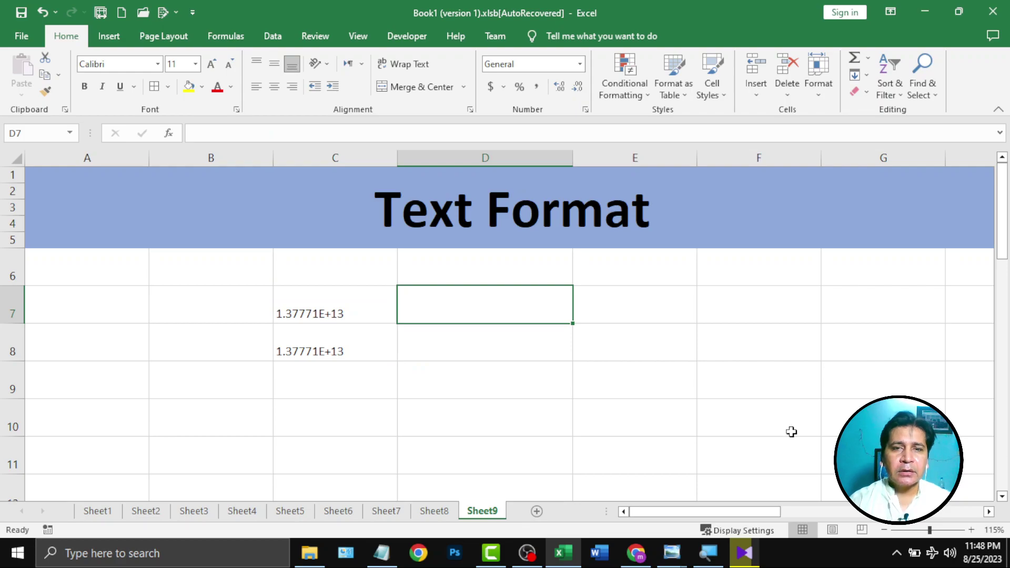
{"action": "type", "text": "RollNo"}
{"action": "key", "text": "Return"}
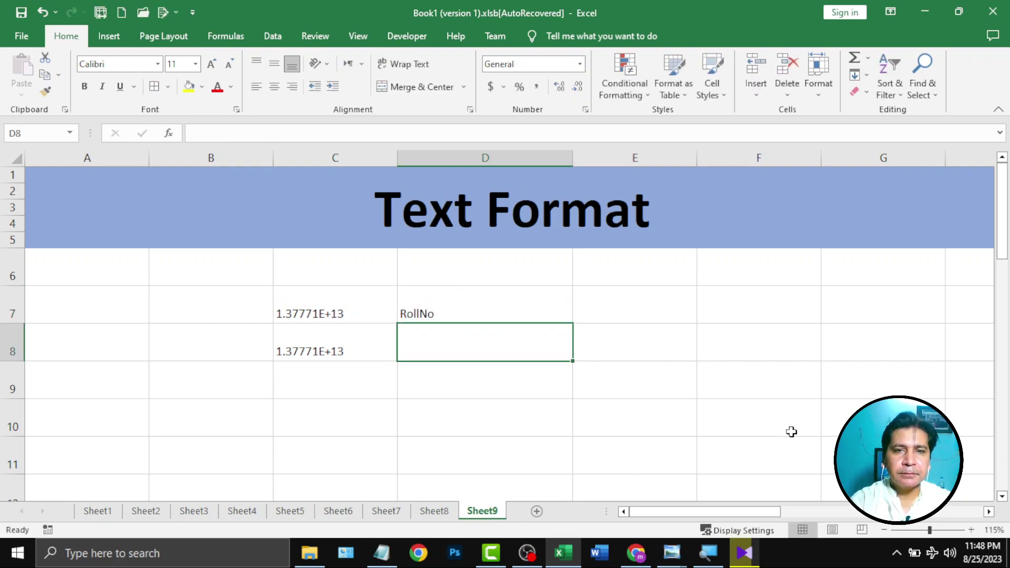
{"action": "type", "text": "RollNo"}
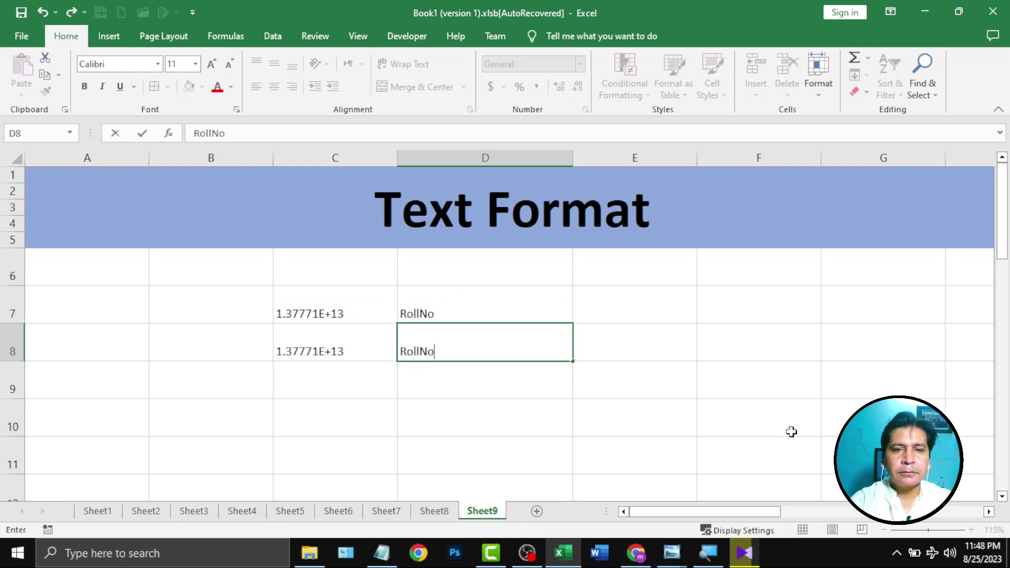
{"action": "key", "text": "Tab"}
{"action": "key", "text": "Up"}
{"action": "type", "text": "1"}
{"action": "key", "text": "Return"}
{"action": "type", "text": "2"}
{"action": "key", "text": "Return"}
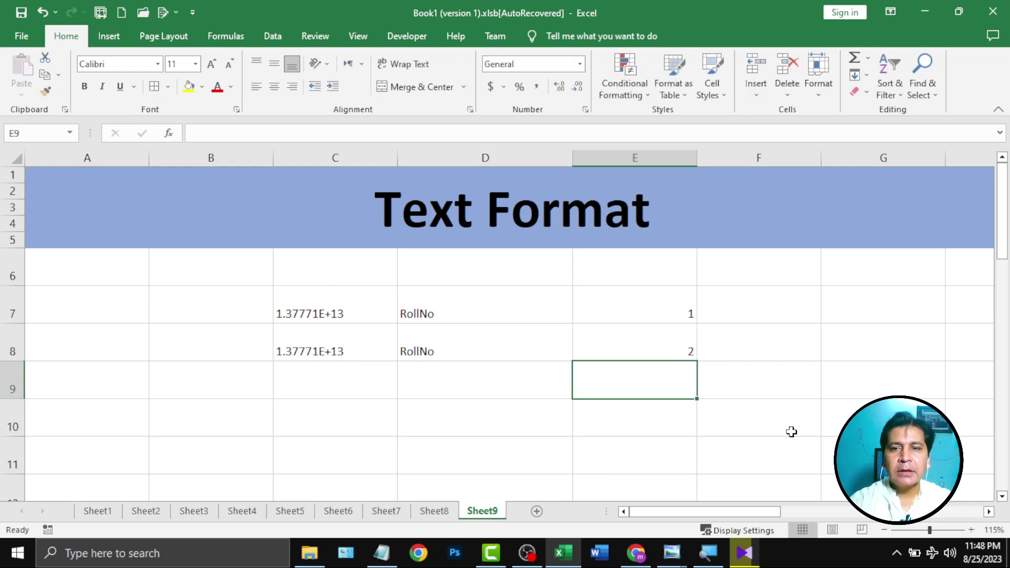
- Switch the roll numbers in E7:E8 to Text format so they align left
{"action": "left_click_drag", "start_coordinate": [613, 310], "coordinate": [615, 342]}
{"action": "left_click", "coordinate": [643, 387]}
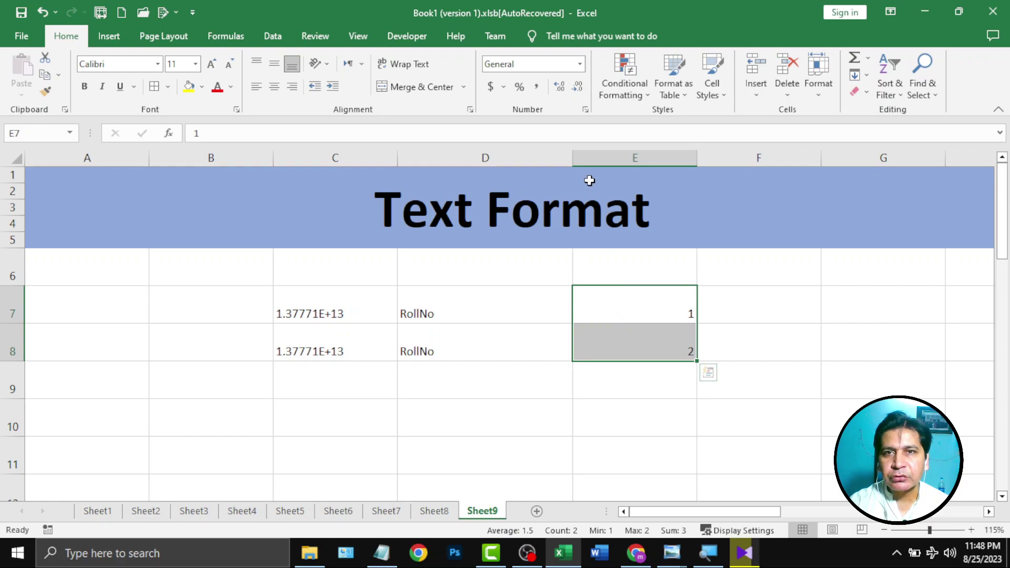
{"action": "left_click", "coordinate": [580, 64]}
{"action": "scroll", "coordinate": [579, 363], "scroll_direction": "down", "scroll_amount": 1}
{"action": "left_click", "coordinate": [581, 377]}
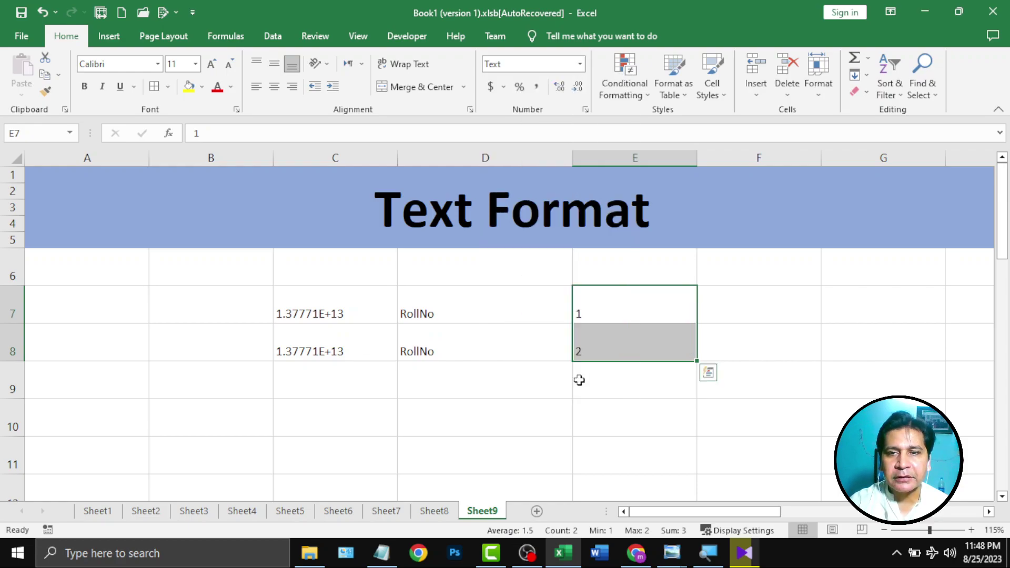
{"action": "left_click", "coordinate": [704, 404]}
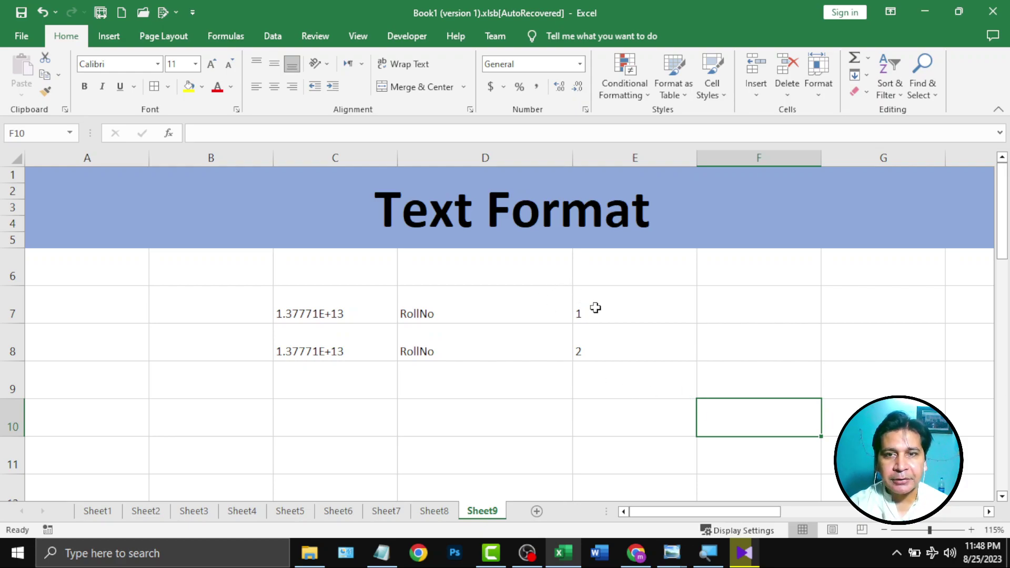
- Type 123456 into D10 and give it the Text format
{"action": "left_click_drag", "start_coordinate": [595, 310], "coordinate": [592, 345]}
{"action": "left_click", "coordinate": [478, 420]}
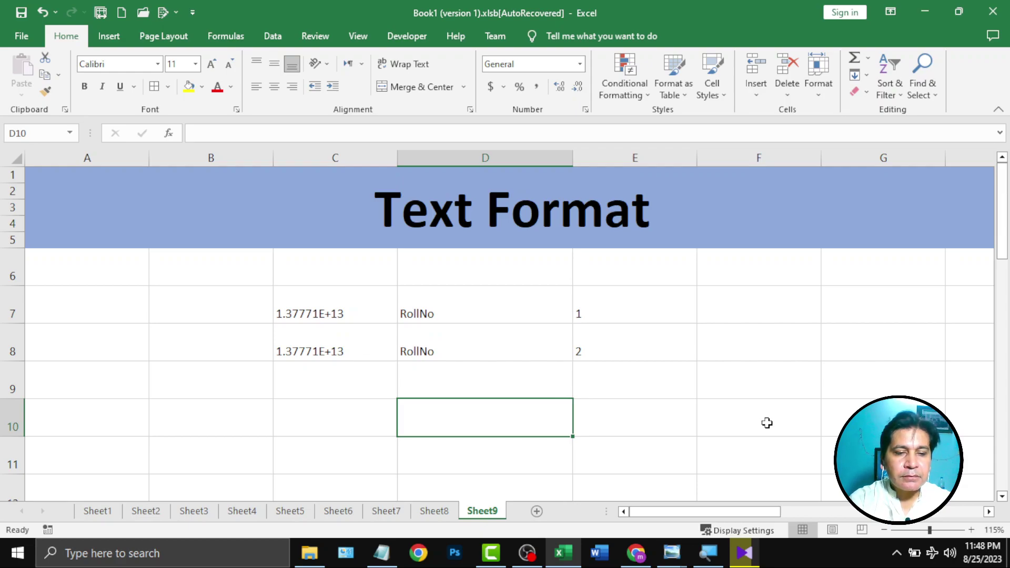
{"action": "type", "text": "123456"}
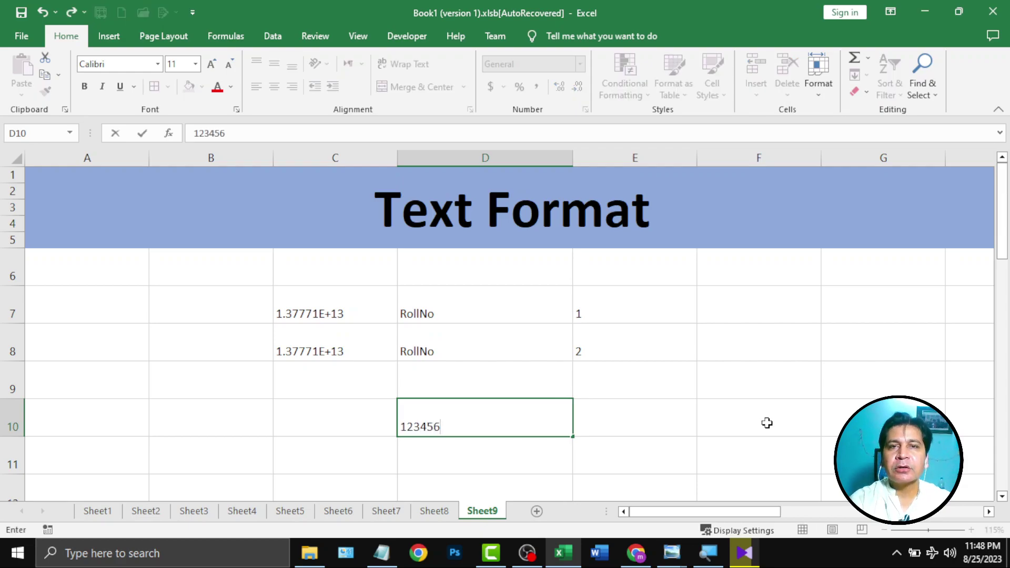
{"action": "key", "text": "Return"}
{"action": "left_click", "coordinate": [551, 424]}
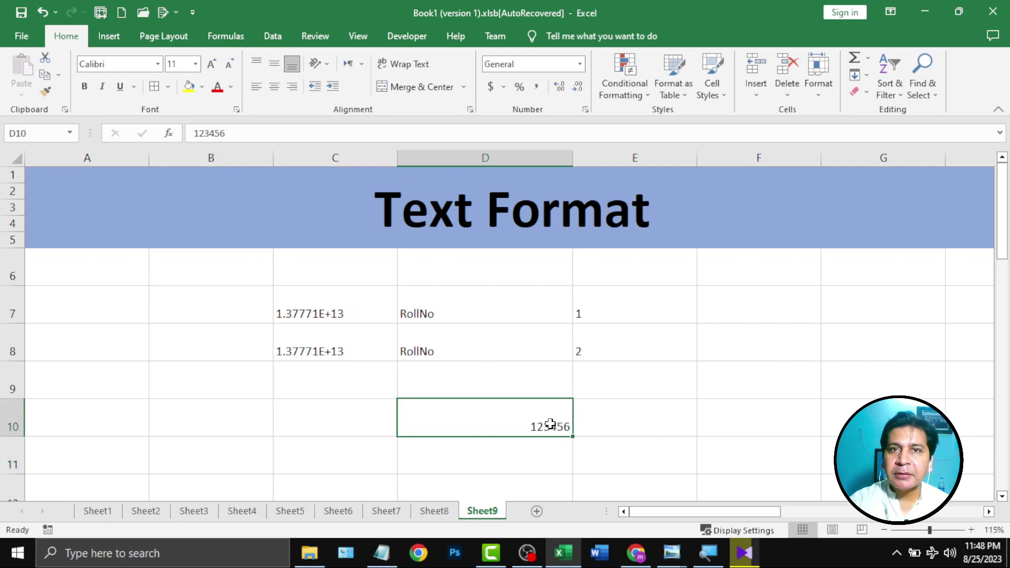
{"action": "left_click", "coordinate": [580, 64]}
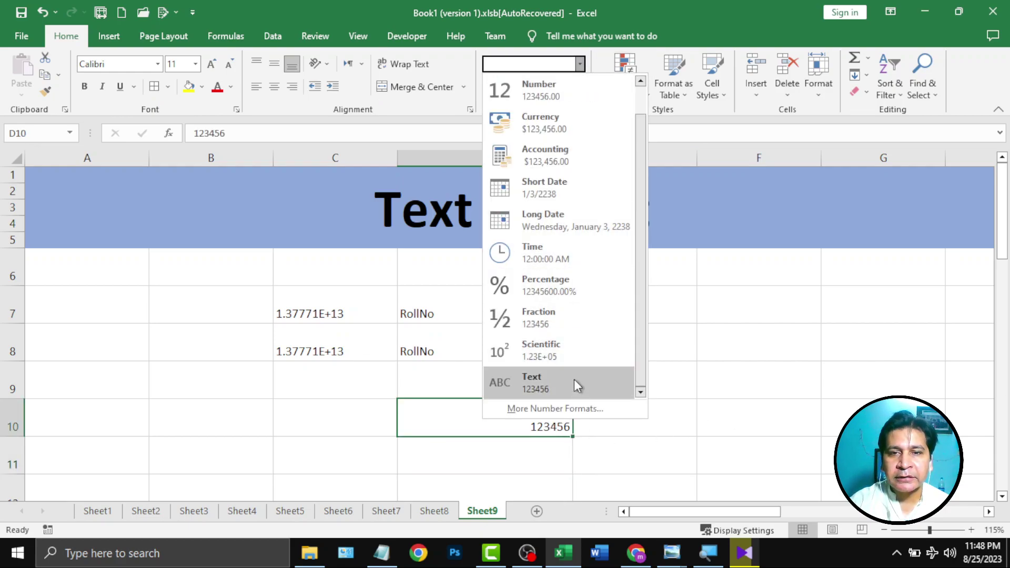
{"action": "left_click", "coordinate": [573, 380]}
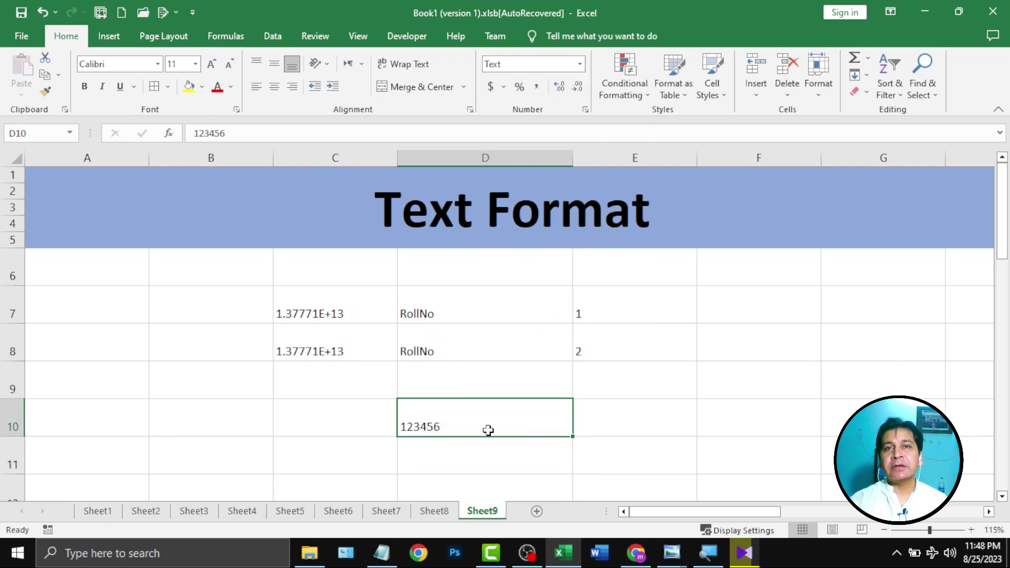